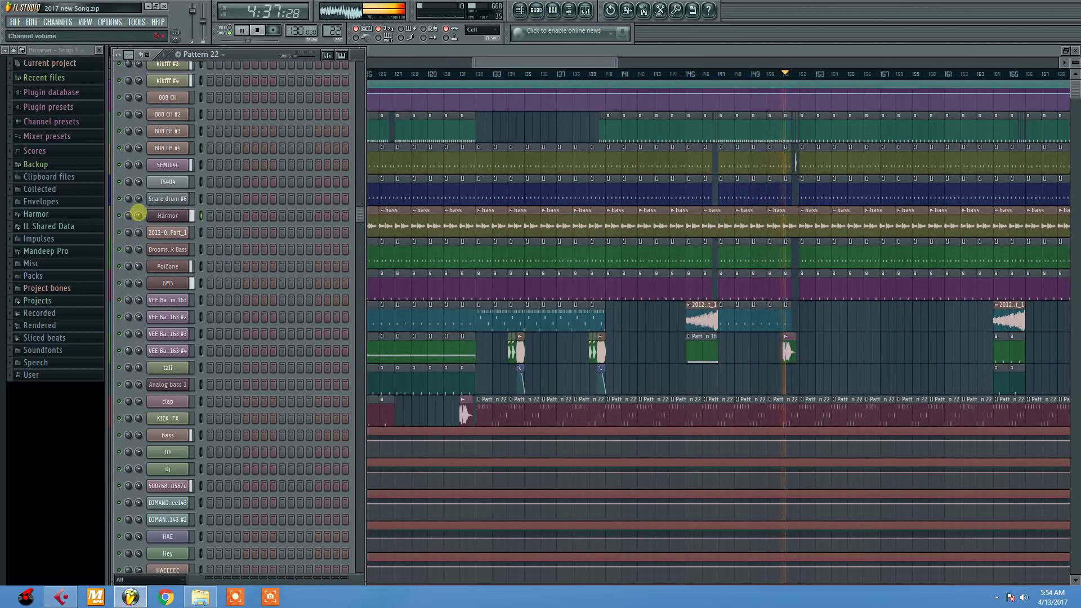
- Close the channel rack and examine the full length of the arrangement in the playlist
{"action": "right_click", "coordinate": [870, 382]}
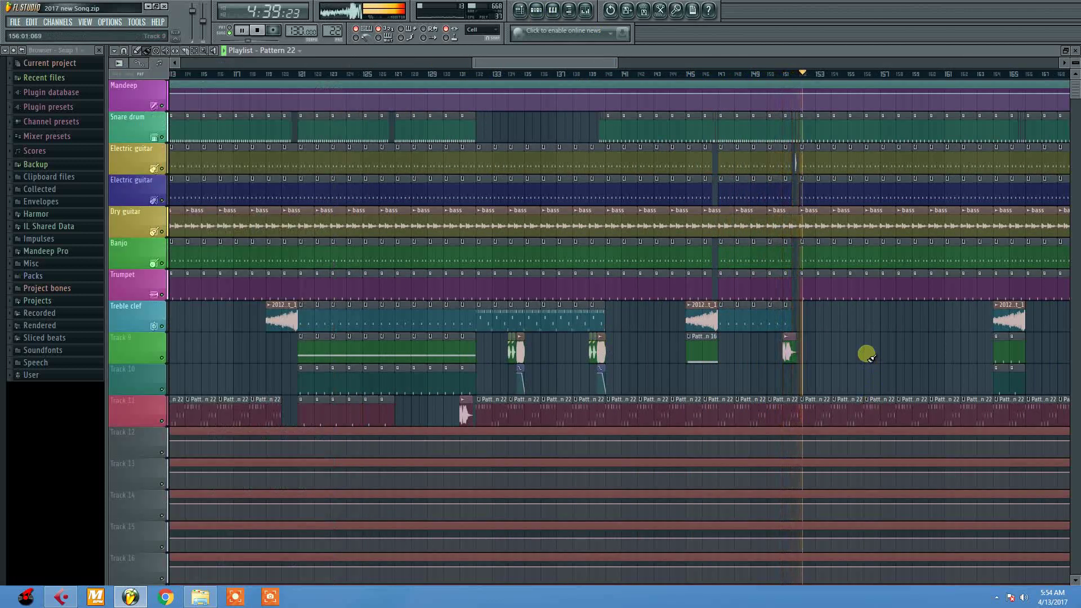
{"action": "left_click_drag", "start_coordinate": [632, 59], "coordinate": [680, 101]}
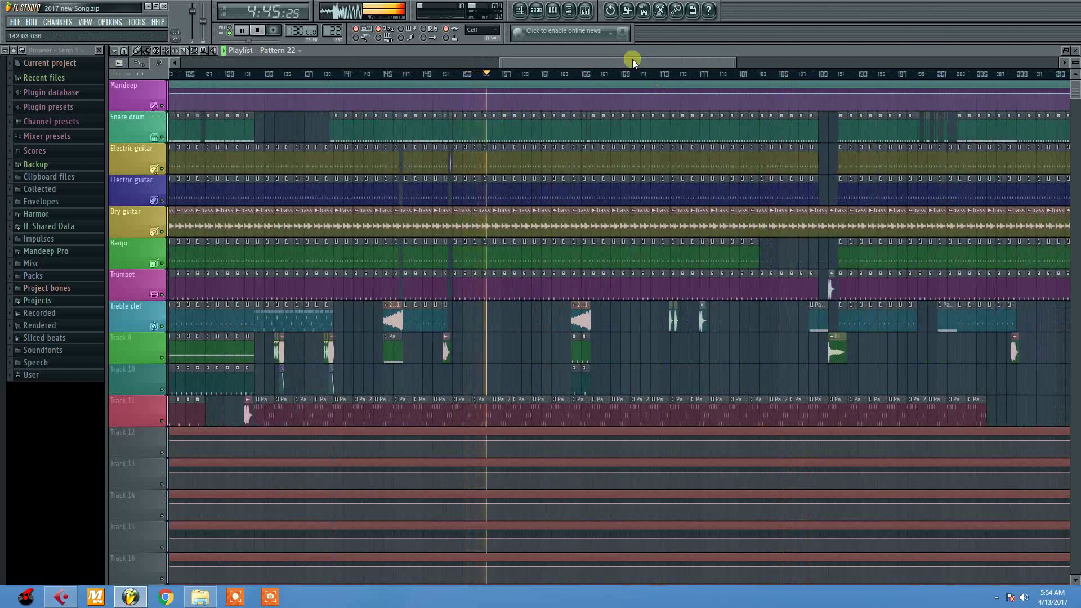
{"action": "scroll", "coordinate": [633, 59], "scroll_direction": "down", "scroll_amount": 3}
{"action": "scroll", "coordinate": [631, 191], "scroll_direction": "down", "scroll_amount": 4}
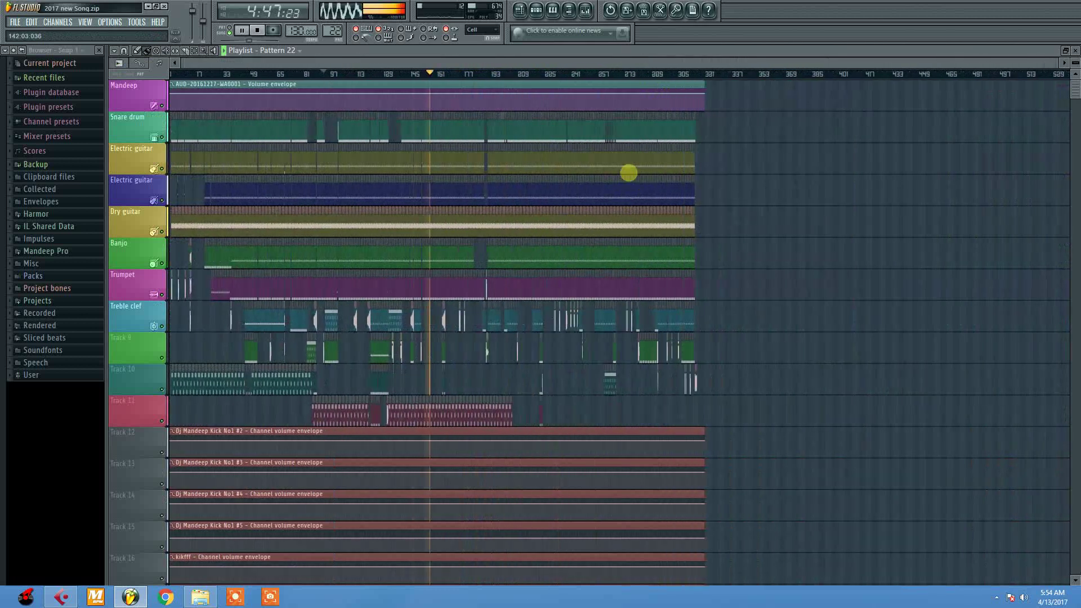
{"action": "scroll", "coordinate": [626, 163], "scroll_direction": "up", "scroll_amount": 2}
{"action": "right_click", "coordinate": [624, 152]}
{"action": "left_click", "coordinate": [996, 596]}
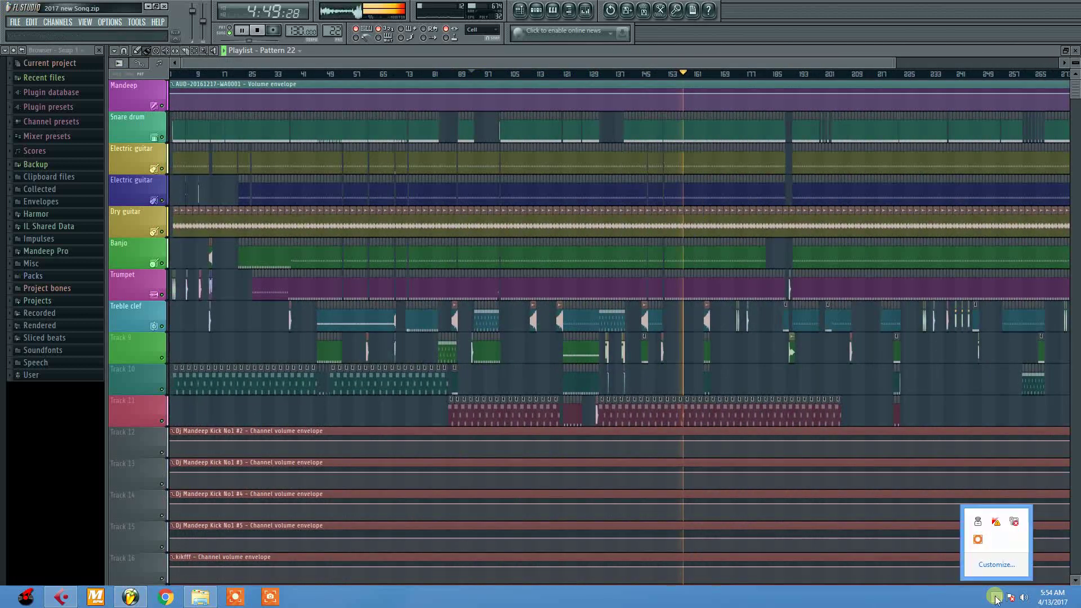
{"action": "left_click", "coordinate": [734, 308]}
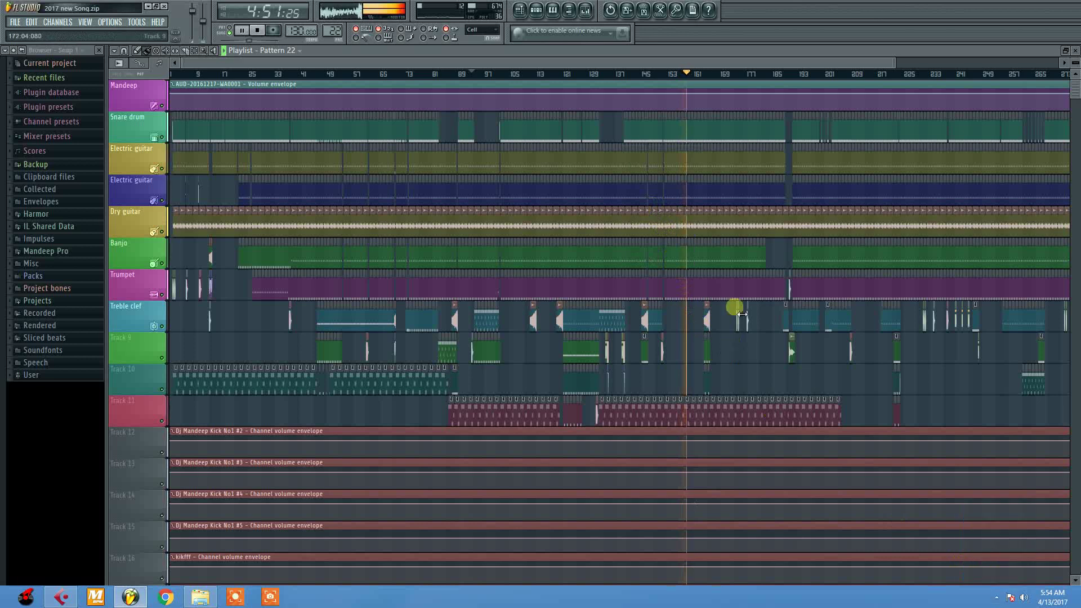
{"action": "mouse_move", "coordinate": [650, 63]}
{"action": "left_mouse_down"}
{"action": "mouse_move", "coordinate": [683, 93]}
{"action": "mouse_move", "coordinate": [670, 52]}
{"action": "mouse_move", "coordinate": [662, 588]}
{"action": "mouse_move", "coordinate": [648, 51]}
{"action": "left_mouse_up"}
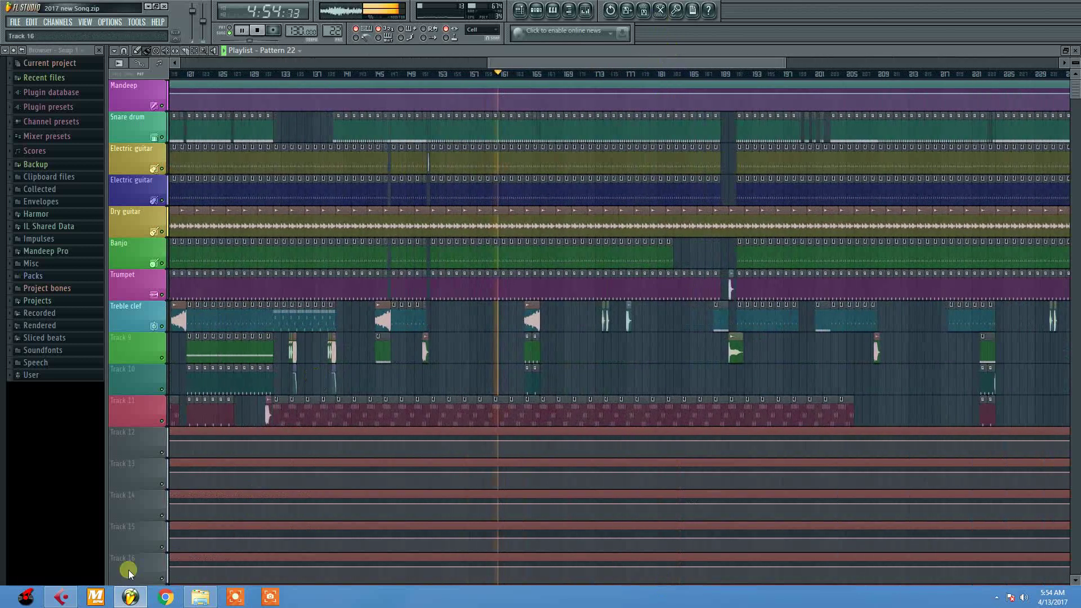
- Switch to Cubase, look over the vocal, bass and instrument tracks of the open project, and return to FL Studio
{"action": "left_click", "coordinate": [74, 600]}
{"action": "key", "text": "g"}
{"action": "key", "text": "g"}
{"action": "key", "text": "g"}
{"action": "key", "text": "g"}
{"action": "key", "text": "g"}
{"action": "key", "text": "g"}
{"action": "key", "text": "g"}
{"action": "key", "text": "g"}
{"action": "key", "text": "g"}
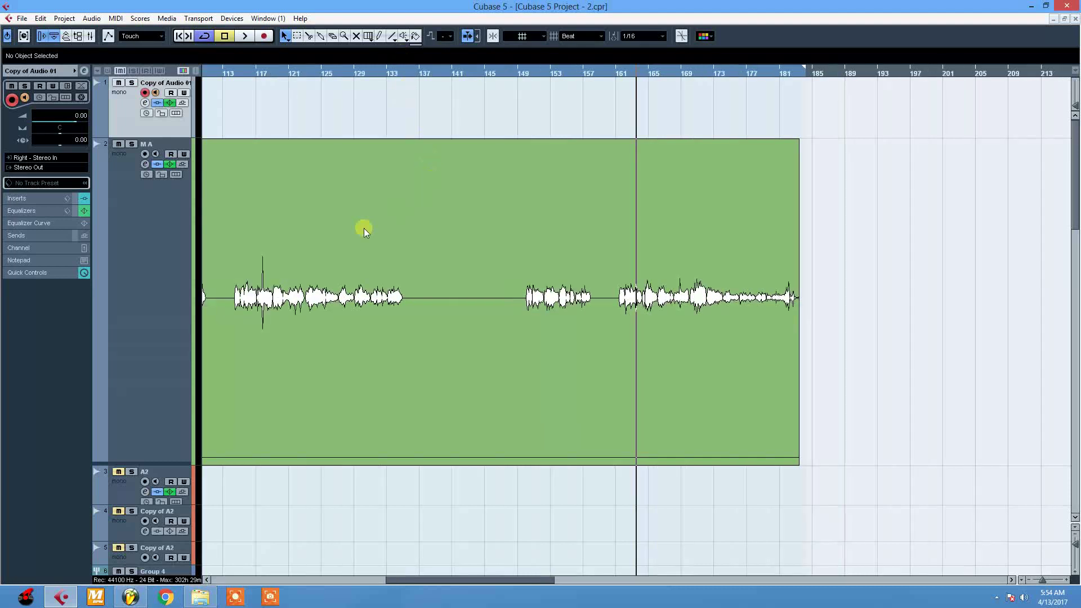
{"action": "scroll", "coordinate": [326, 304], "scroll_direction": "down", "scroll_amount": 6}
{"action": "scroll", "coordinate": [326, 302], "scroll_direction": "down", "scroll_amount": 5}
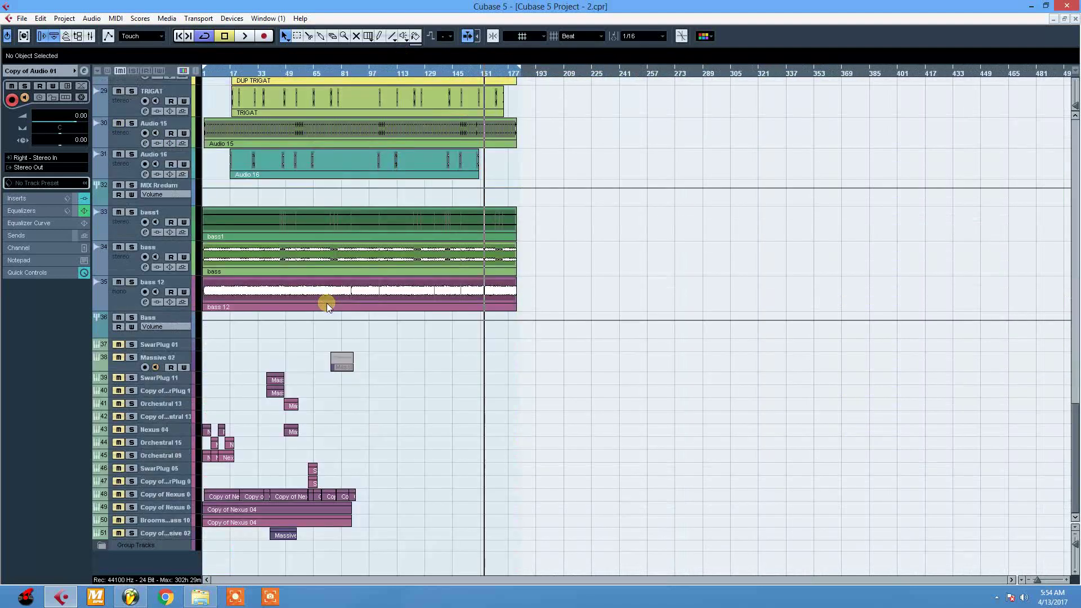
{"action": "scroll", "coordinate": [327, 303], "scroll_direction": "up", "scroll_amount": 3}
{"action": "left_click", "coordinate": [1031, 5]}
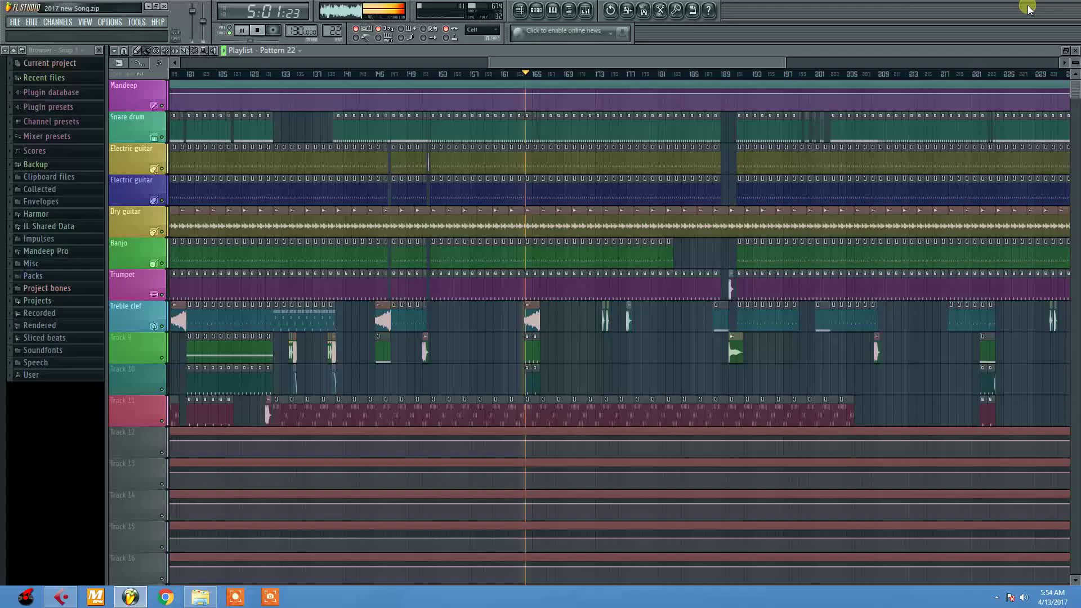
- Replace the instrument on the Harmor channel with GMS and close the plugin window
{"action": "mouse_move", "coordinate": [636, 60]}
{"action": "left_mouse_down"}
{"action": "mouse_move", "coordinate": [601, 17]}
{"action": "mouse_move", "coordinate": [601, 526]}
{"action": "mouse_move", "coordinate": [652, 521]}
{"action": "mouse_move", "coordinate": [666, 463]}
{"action": "mouse_move", "coordinate": [692, 507]}
{"action": "mouse_move", "coordinate": [697, 552]}
{"action": "mouse_move", "coordinate": [695, 48]}
{"action": "mouse_move", "coordinate": [692, 79]}
{"action": "mouse_move", "coordinate": [639, 62]}
{"action": "left_mouse_up"}
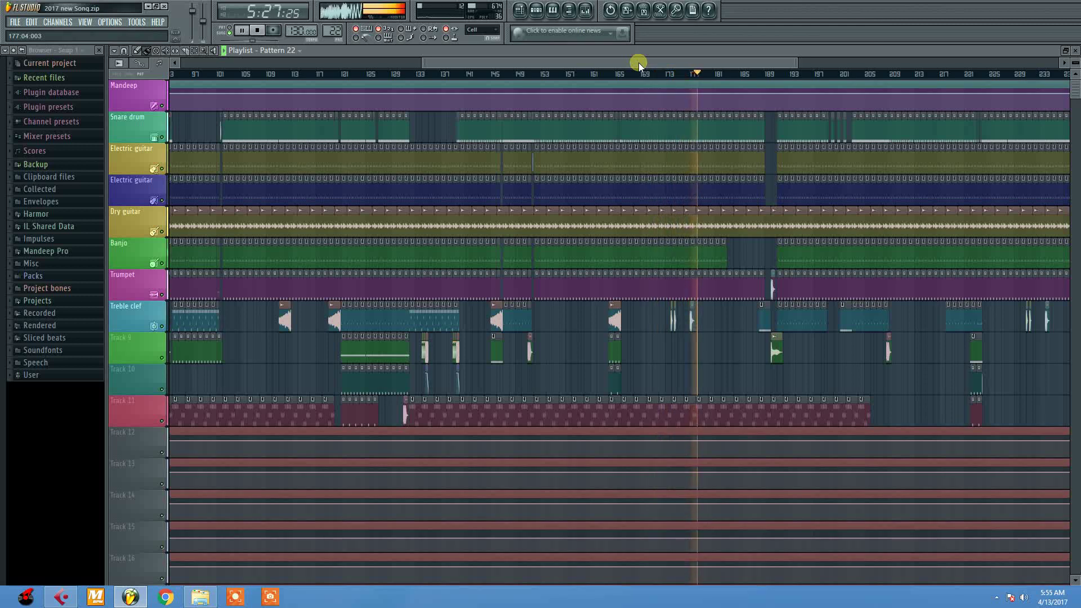
{"action": "left_click_drag", "start_coordinate": [638, 62], "coordinate": [684, 541]}
{"action": "right_click", "coordinate": [683, 534]}
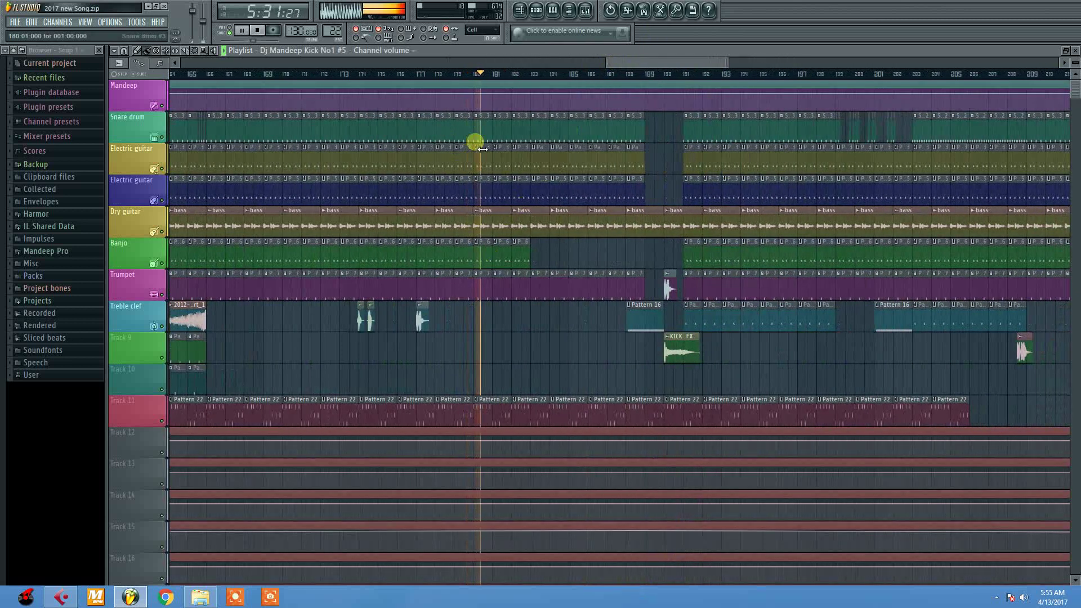
{"action": "left_click", "coordinate": [536, 10]}
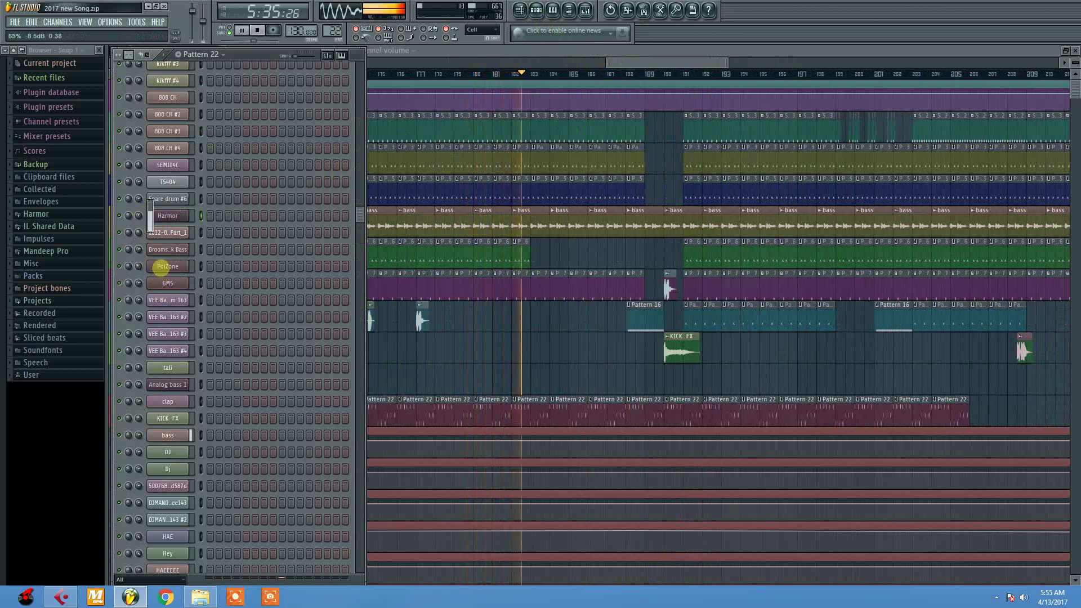
{"action": "right_click", "coordinate": [161, 219]}
{"action": "mouse_move", "coordinate": [218, 345]}
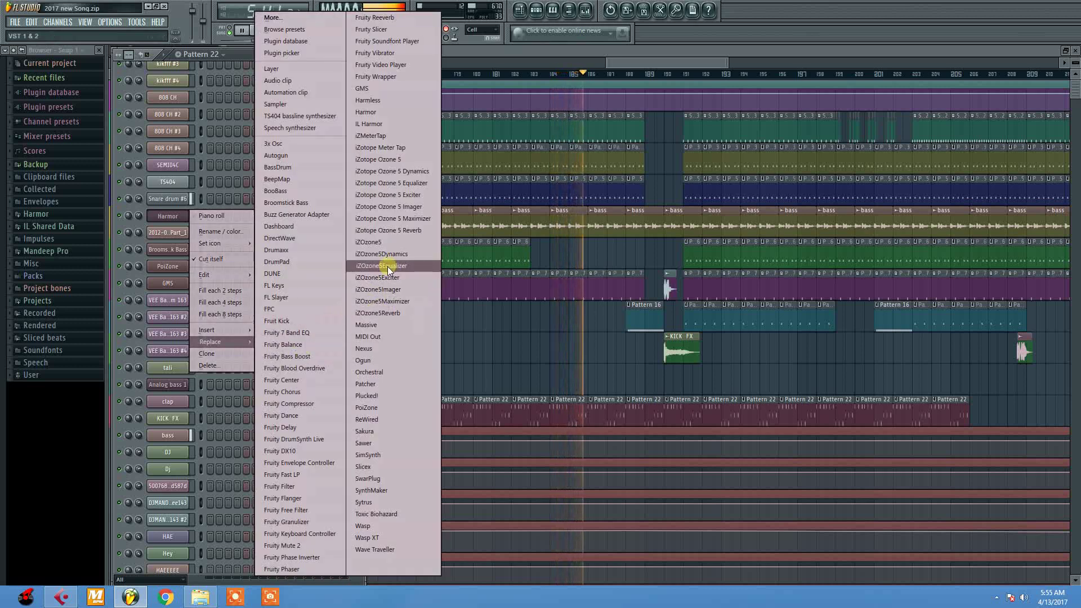
{"action": "left_click", "coordinate": [393, 88]}
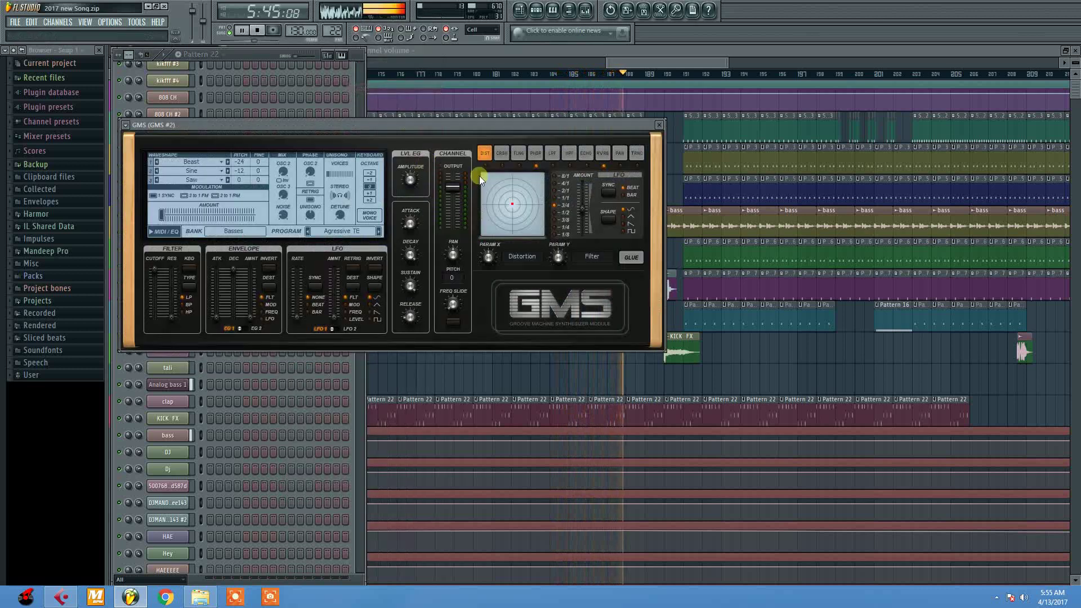
{"action": "left_click", "coordinate": [660, 124]}
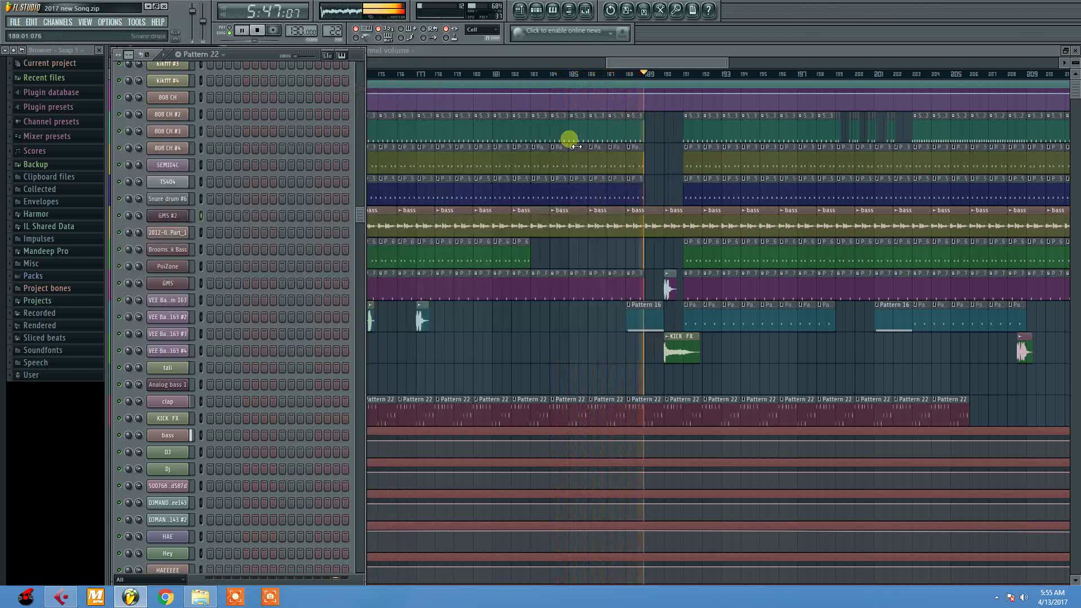
- Adjust the volume of the replacement GMS channel and close the channel rack
{"action": "right_click", "coordinate": [140, 217]}
{"action": "left_click", "coordinate": [144, 219]}
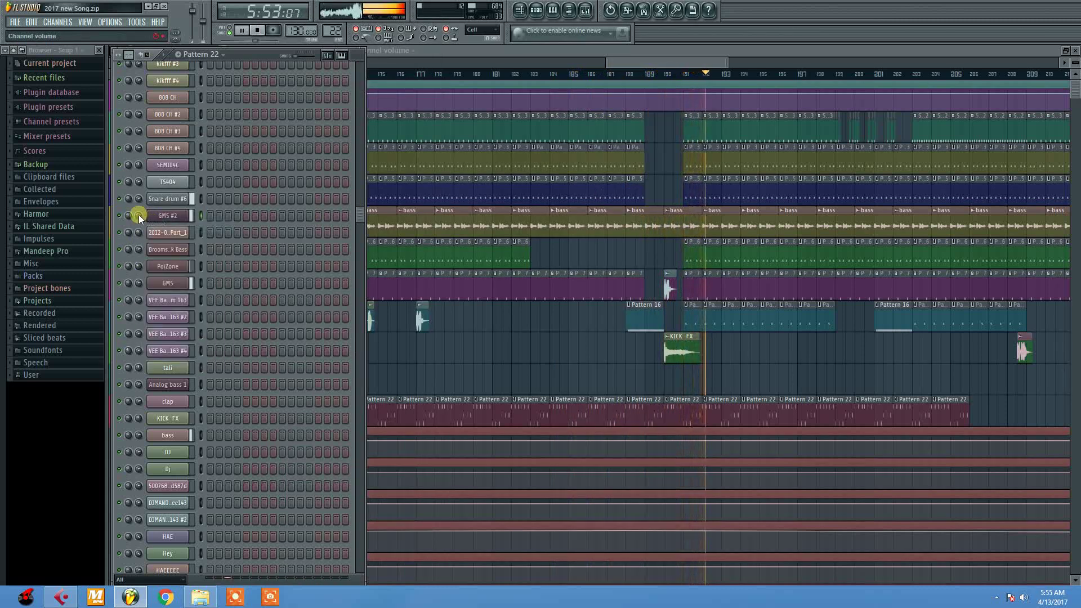
{"action": "left_click", "coordinate": [465, 339]}
- Paint repeated Pattern 22 clips along Track 11, from its last existing clip to the end of the song
{"action": "left_click_drag", "start_coordinate": [606, 60], "coordinate": [620, 82]}
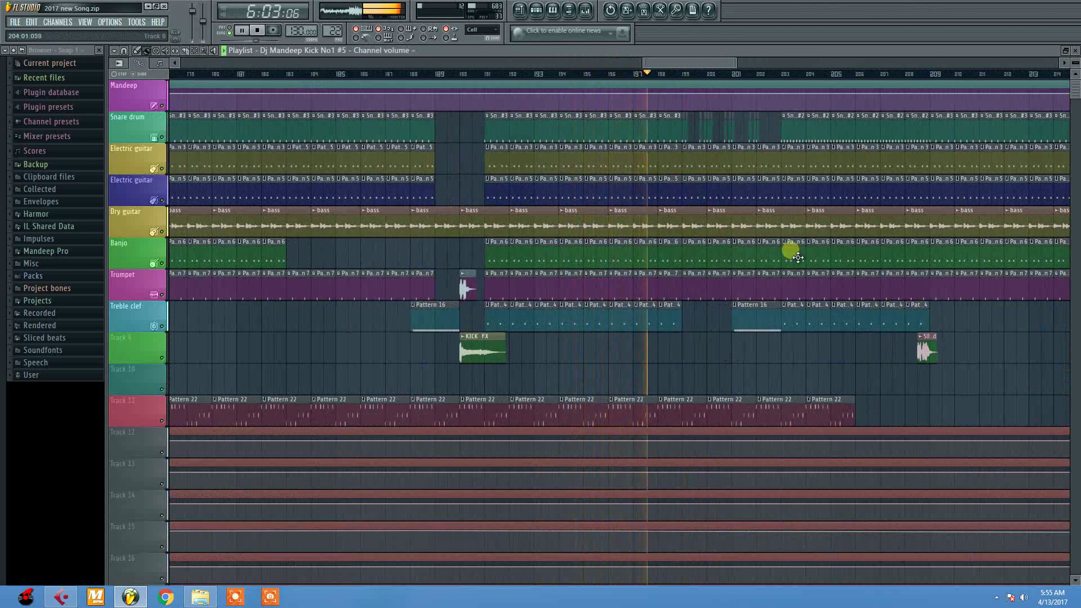
{"action": "left_click_drag", "start_coordinate": [714, 63], "coordinate": [755, 148]}
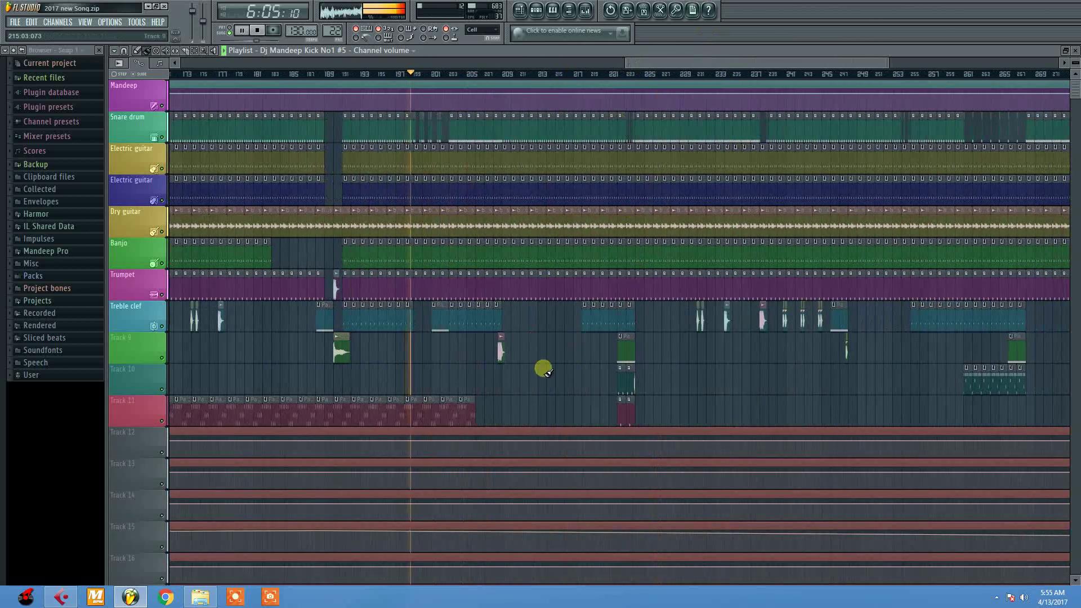
{"action": "left_click", "coordinate": [471, 414]}
{"action": "left_click", "coordinate": [485, 418]}
{"action": "left_click_drag", "start_coordinate": [543, 426], "coordinate": [1041, 428]}
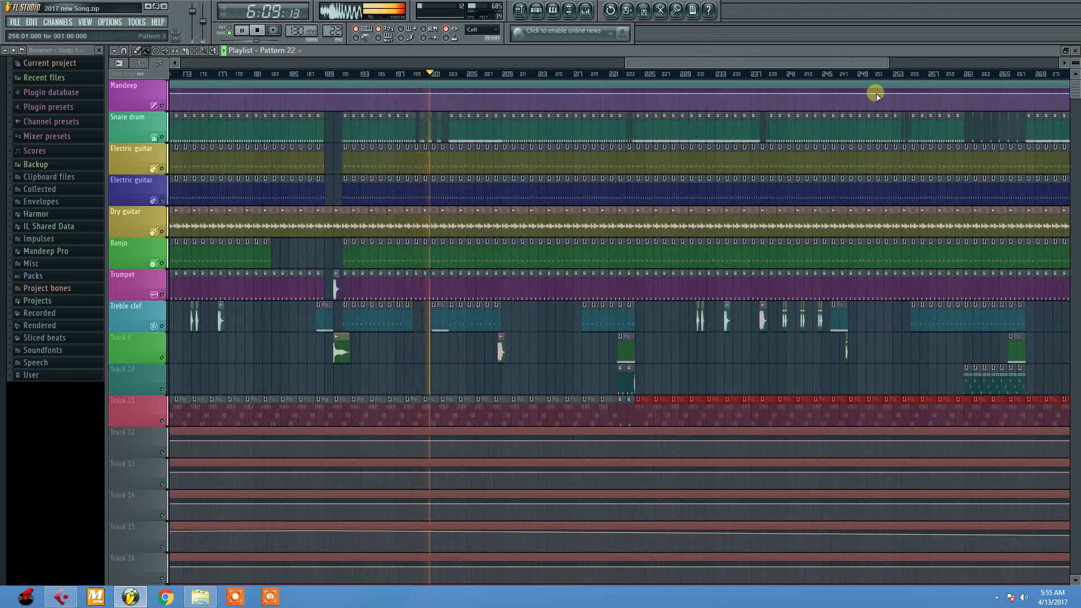
{"action": "left_click_drag", "start_coordinate": [865, 59], "coordinate": [946, 79]}
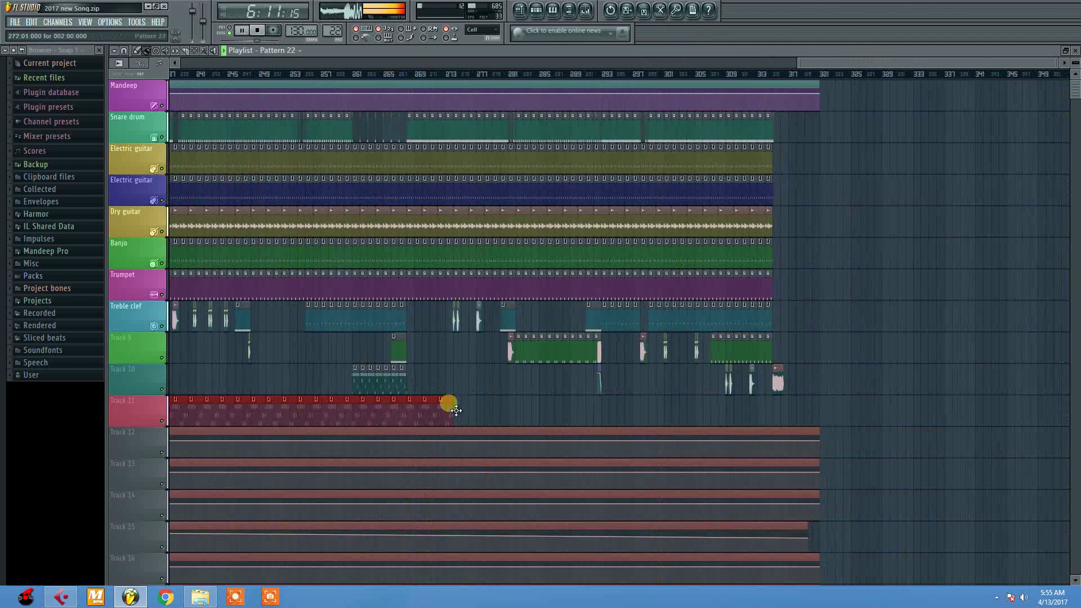
{"action": "left_click_drag", "start_coordinate": [456, 415], "coordinate": [780, 419]}
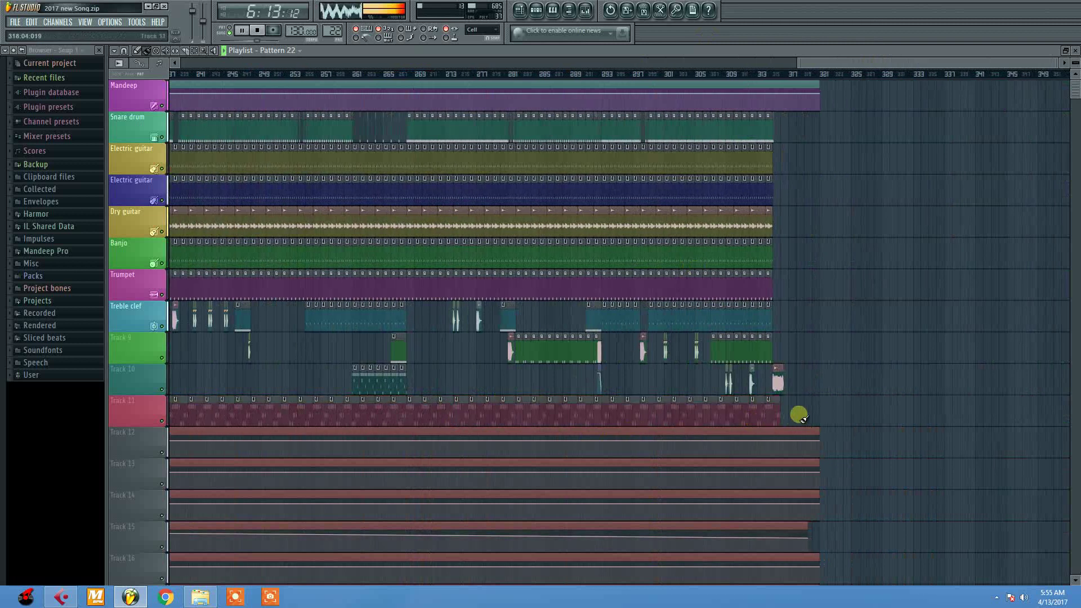
- Follow the playback through the later part of the arrangement, from about bar 193 to bar 255
{"action": "left_click_drag", "start_coordinate": [845, 65], "coordinate": [867, 135]}
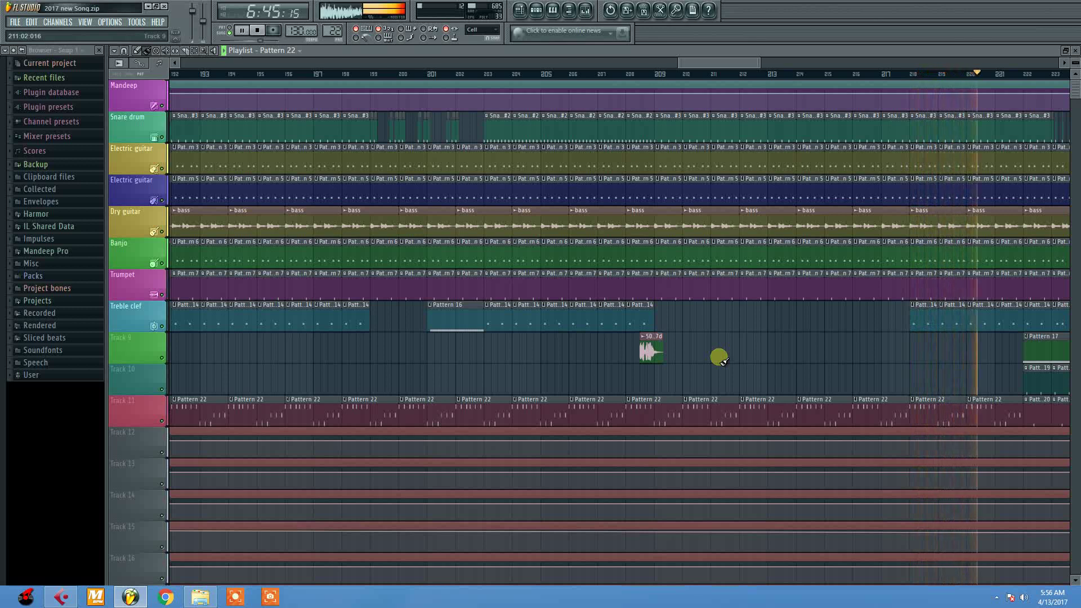
{"action": "mouse_move", "coordinate": [751, 64]}
{"action": "left_mouse_down"}
{"action": "mouse_move", "coordinate": [791, 84]}
{"action": "mouse_move", "coordinate": [779, 16]}
{"action": "mouse_move", "coordinate": [755, 559]}
{"action": "mouse_move", "coordinate": [752, 546]}
{"action": "mouse_move", "coordinate": [764, 527]}
{"action": "mouse_move", "coordinate": [779, 562]}
{"action": "mouse_move", "coordinate": [787, 28]}
{"action": "mouse_move", "coordinate": [797, 54]}
{"action": "mouse_move", "coordinate": [742, 72]}
{"action": "left_mouse_up"}
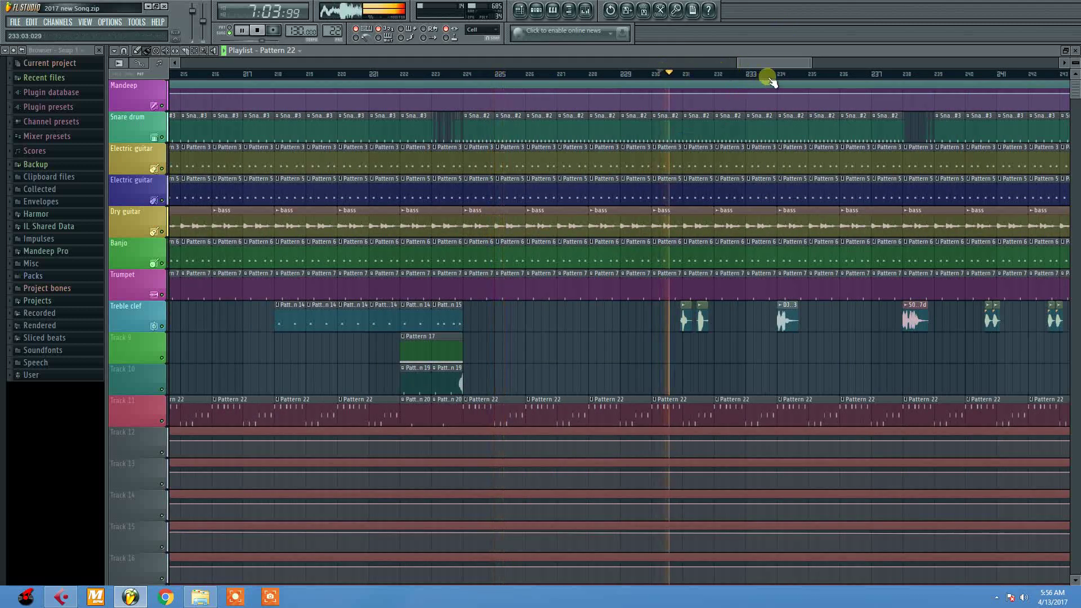
{"action": "mouse_move", "coordinate": [783, 65]}
{"action": "left_mouse_down"}
{"action": "mouse_move", "coordinate": [816, 84]}
{"action": "mouse_move", "coordinate": [833, 149]}
{"action": "mouse_move", "coordinate": [826, 229]}
{"action": "mouse_move", "coordinate": [832, 94]}
{"action": "mouse_move", "coordinate": [823, 53]}
{"action": "mouse_move", "coordinate": [779, 65]}
{"action": "left_mouse_up"}
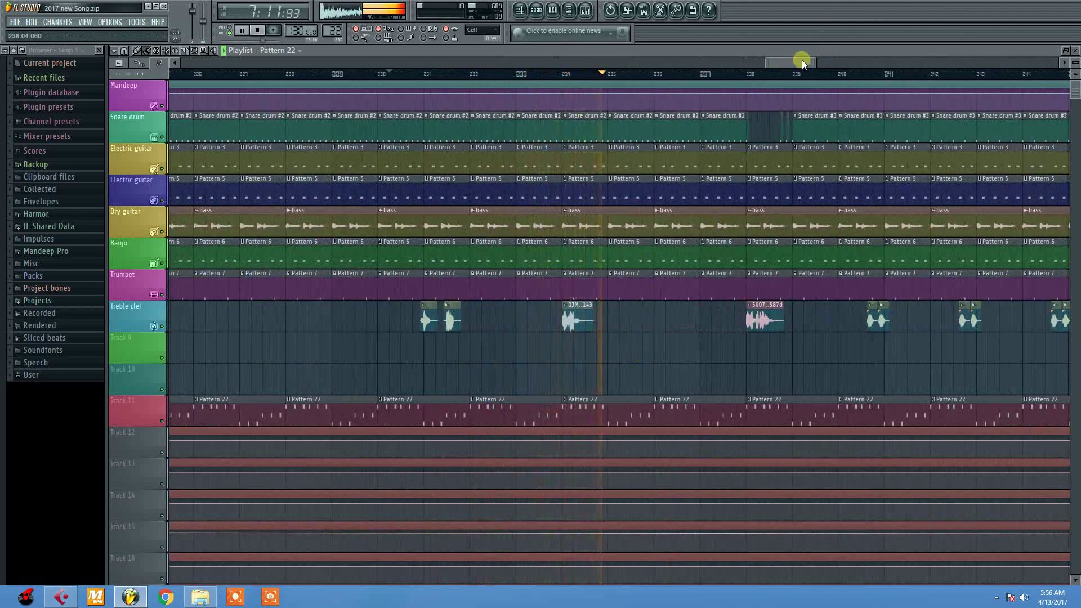
{"action": "left_click_drag", "start_coordinate": [808, 57], "coordinate": [823, 565]}
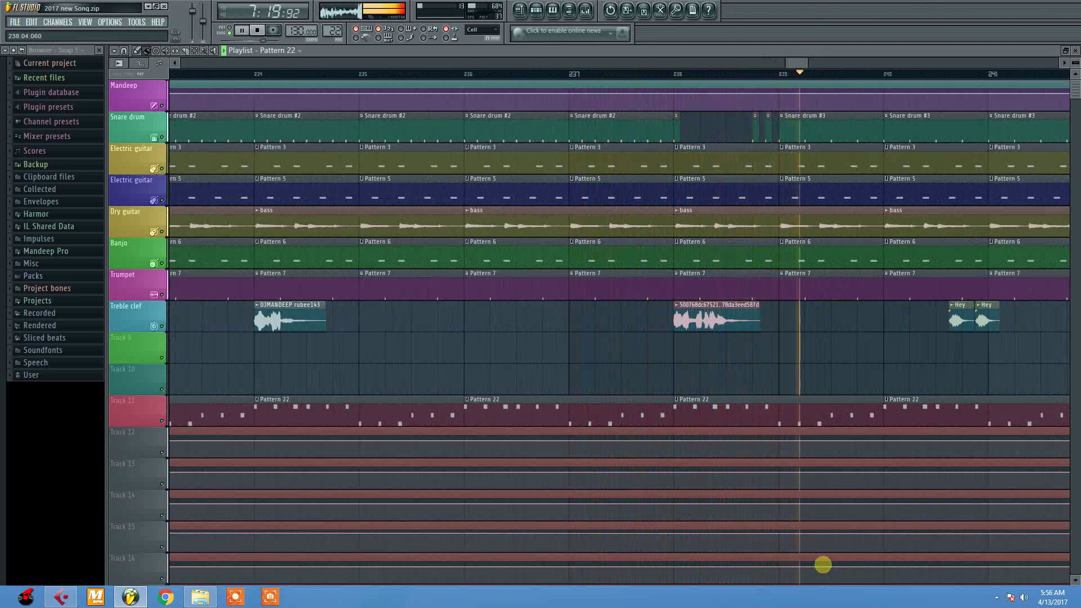
{"action": "left_click_drag", "start_coordinate": [823, 564], "coordinate": [867, 588]}
{"action": "left_click_drag", "start_coordinate": [872, 21], "coordinate": [703, 344]}
{"action": "left_click_drag", "start_coordinate": [811, 69], "coordinate": [835, 573]}
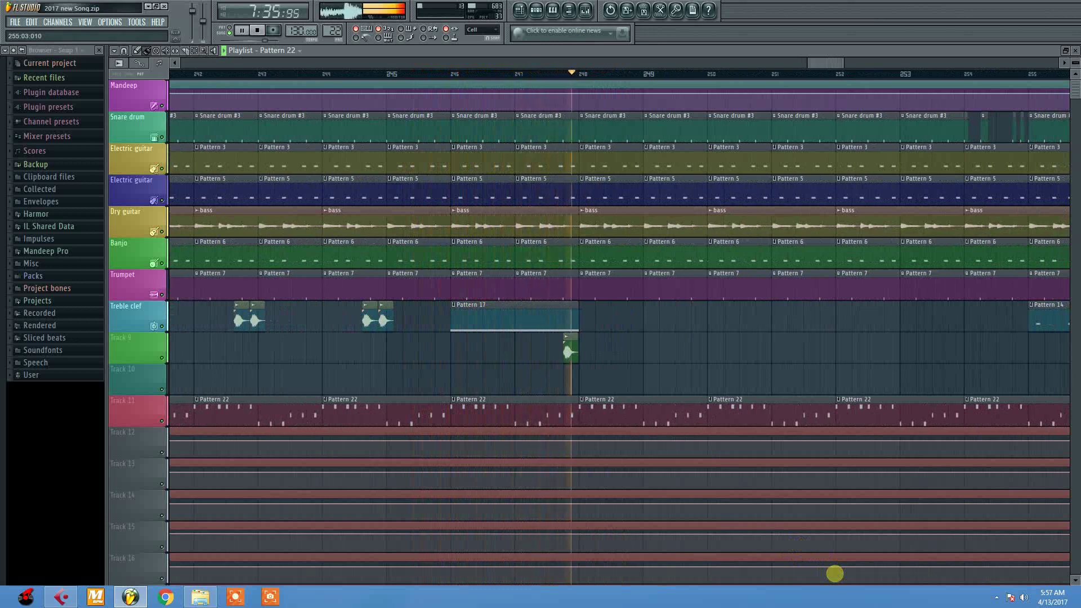
- Check the channel settings of the bass clip on the Dry guitar track
{"action": "left_click_drag", "start_coordinate": [835, 573], "coordinate": [872, 74]}
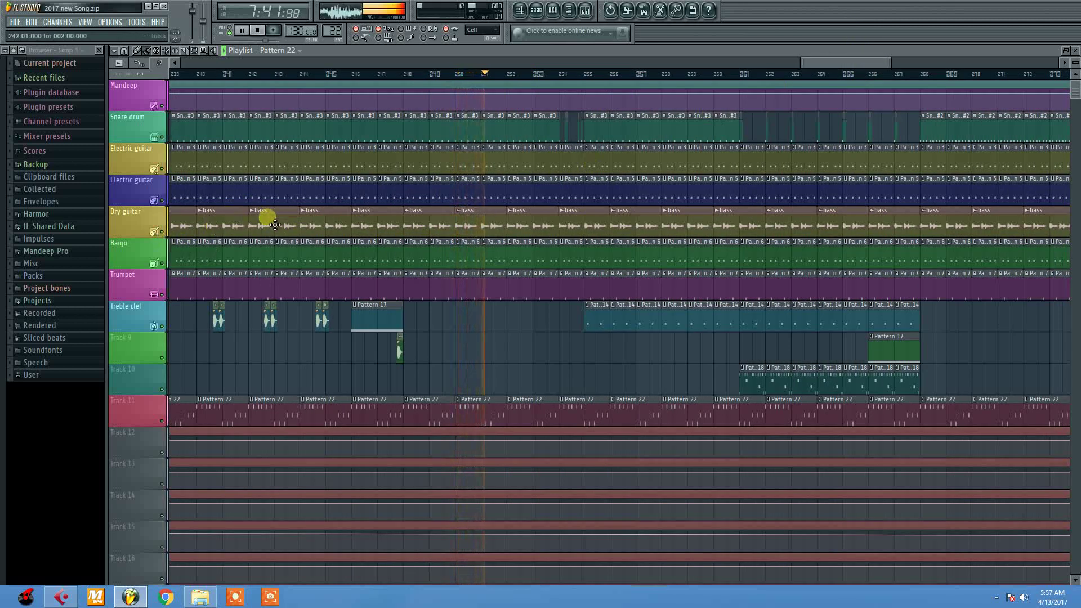
{"action": "left_click", "coordinate": [258, 212]}
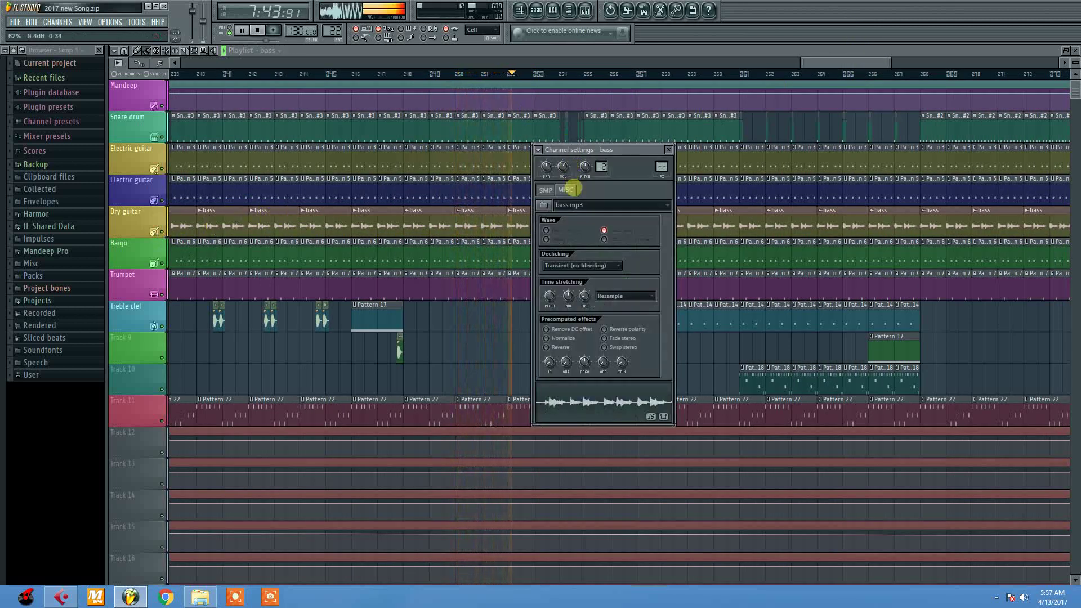
{"action": "left_click", "coordinate": [669, 150]}
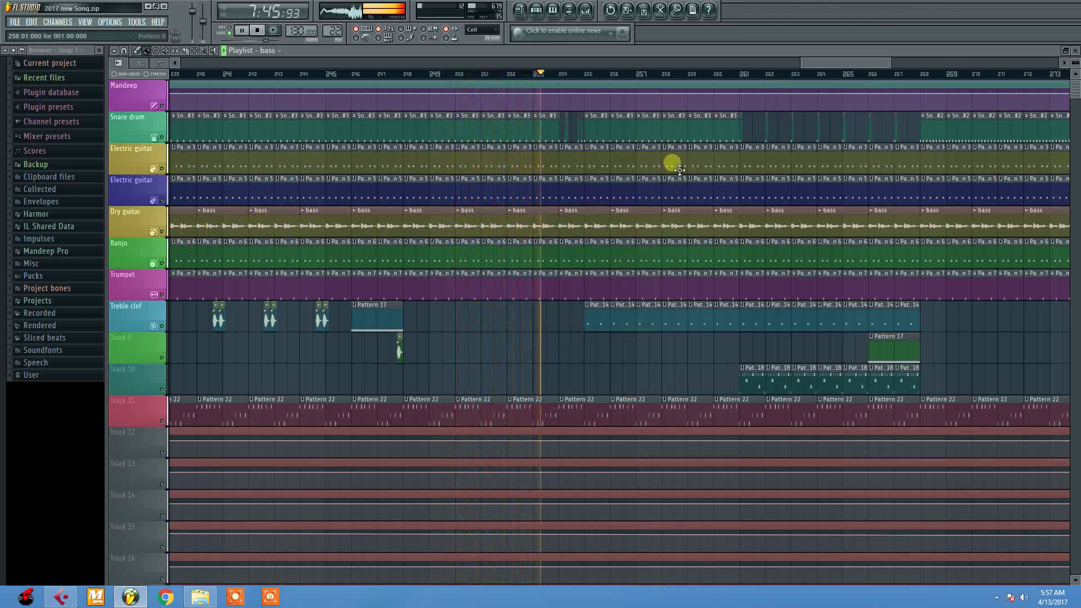
- Move the song position to bar 263 and stop the playback
{"action": "left_click_drag", "start_coordinate": [808, 63], "coordinate": [878, 214]}
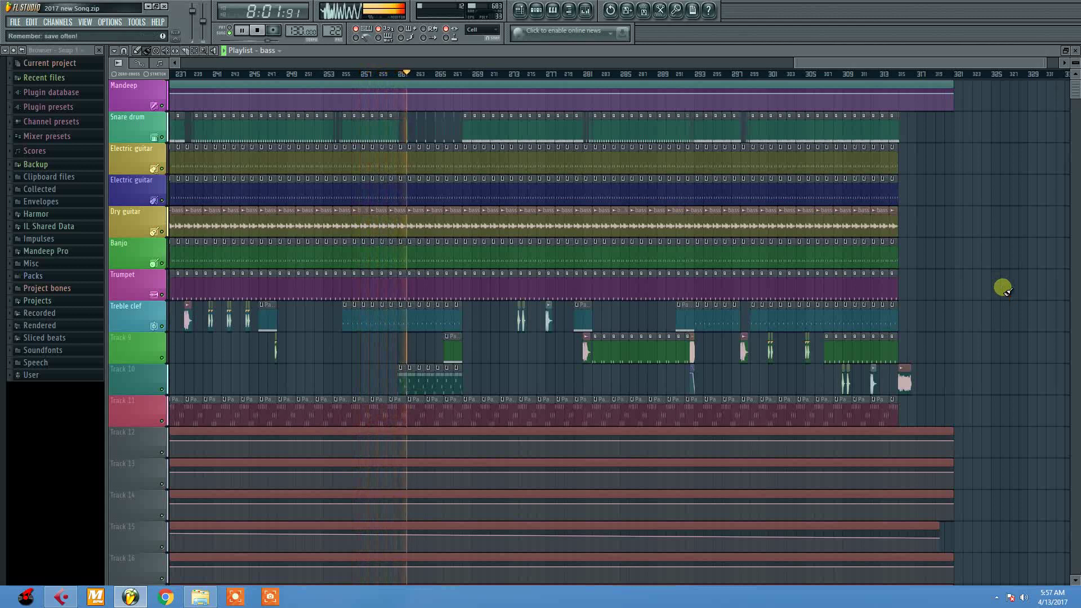
{"action": "scroll", "coordinate": [575, 499], "scroll_direction": "up", "scroll_amount": 4}
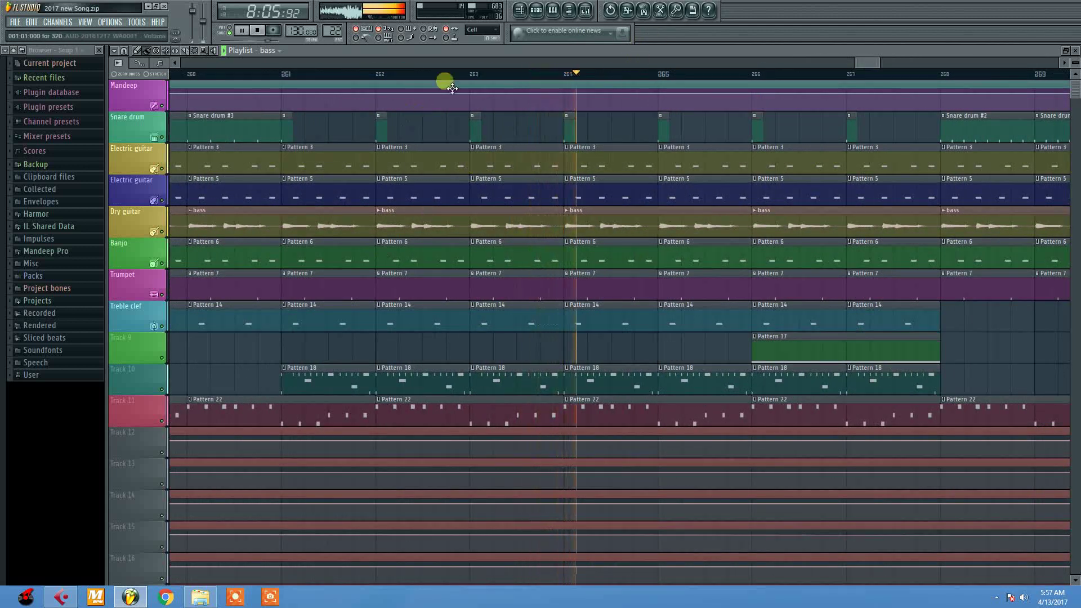
{"action": "left_click", "coordinate": [471, 72]}
{"action": "left_click", "coordinate": [472, 73]}
{"action": "key", "text": "space"}
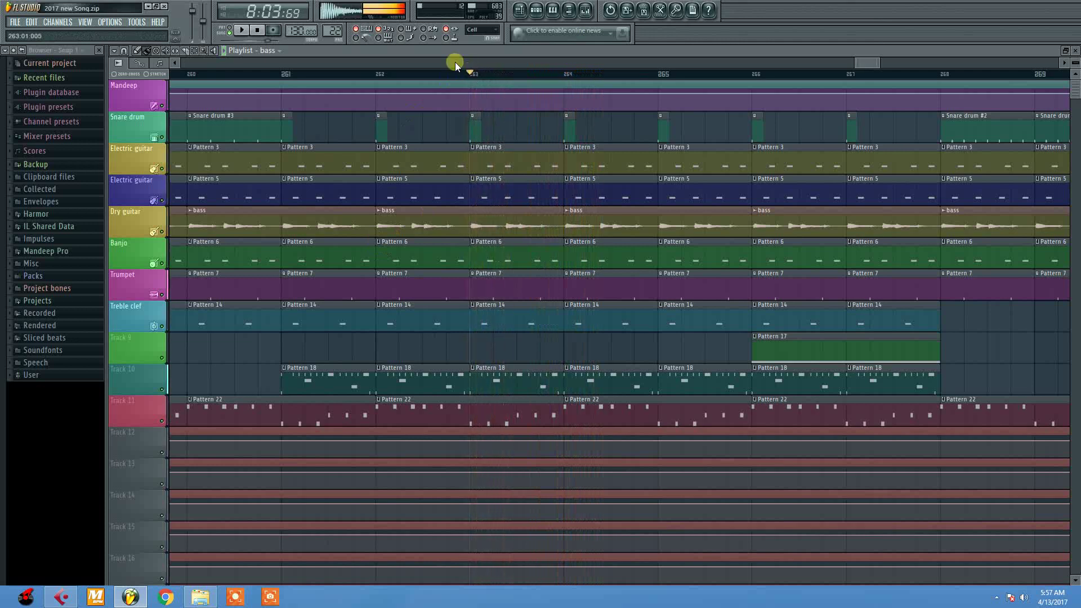
- Browse the sample library through Pro(E), New 1 and New folder (2) to the nested folder of numbered Vox samples
{"action": "left_click", "coordinate": [62, 252]}
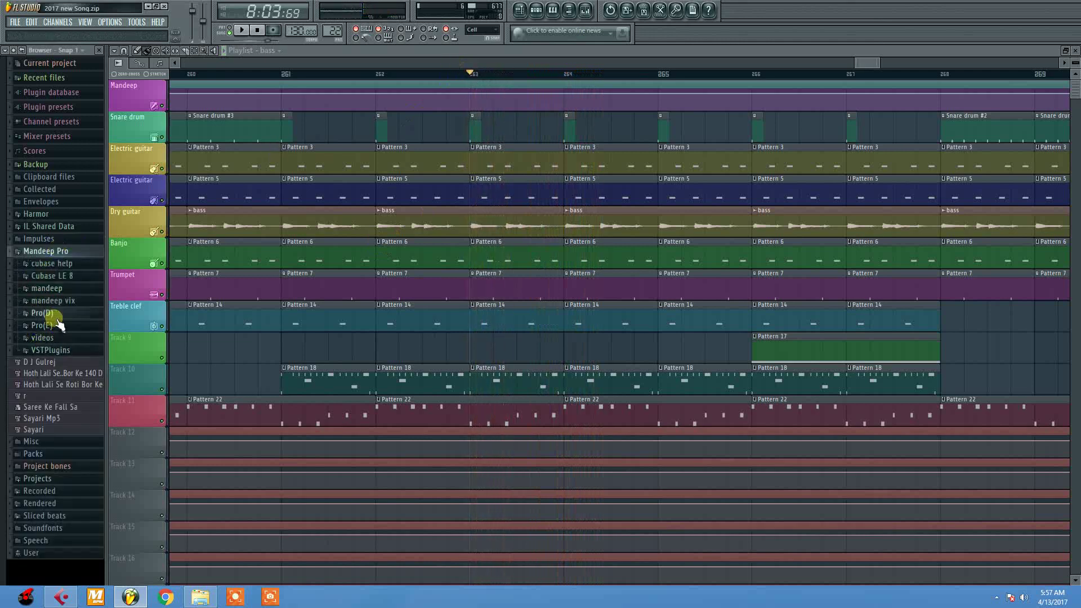
{"action": "left_click", "coordinate": [43, 326]}
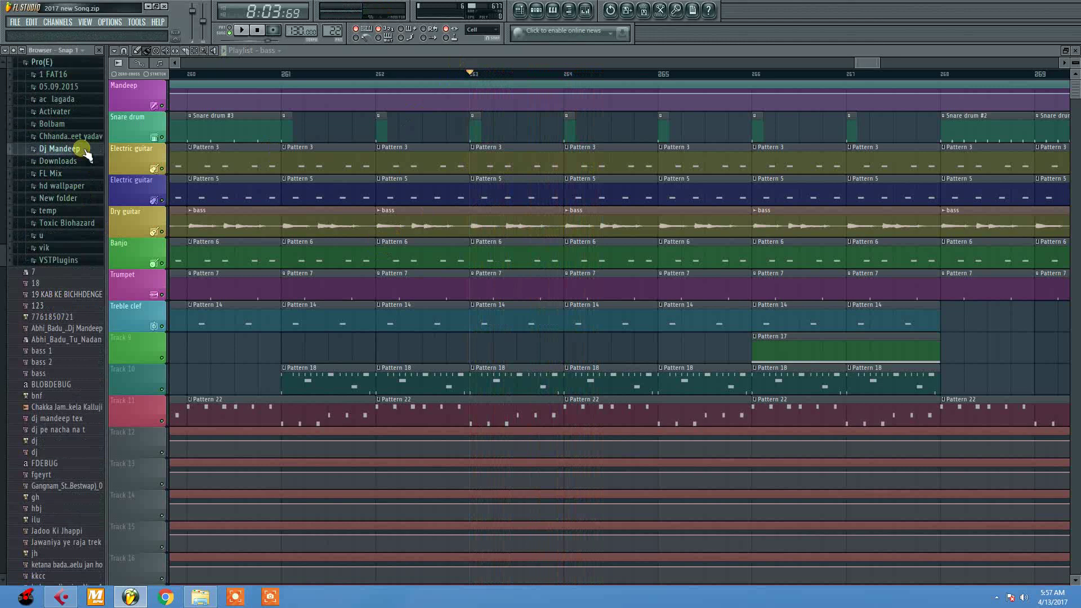
{"action": "left_click", "coordinate": [84, 149]}
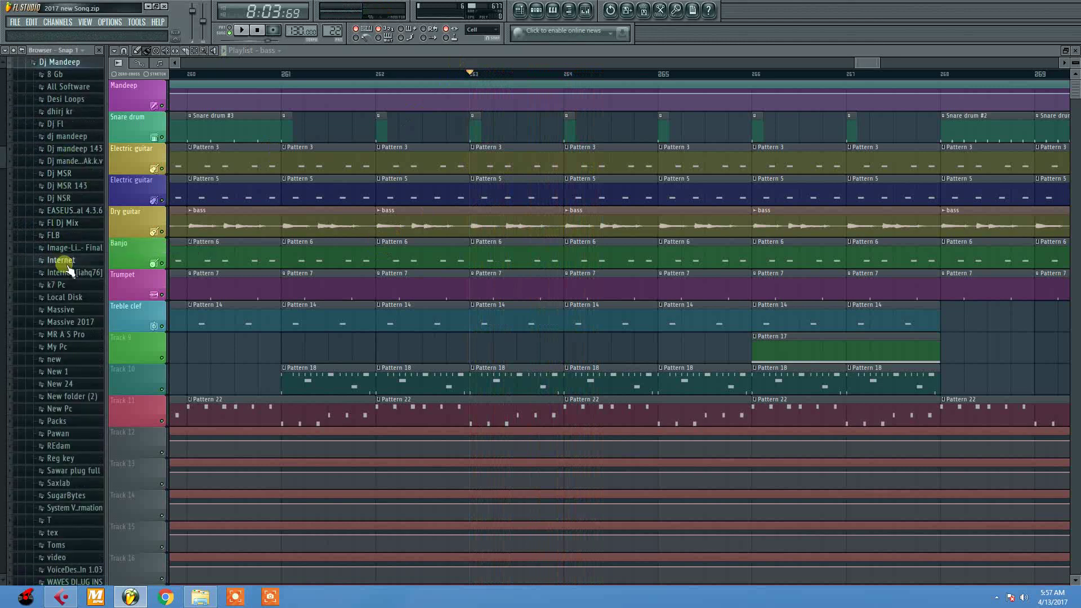
{"action": "left_click", "coordinate": [79, 373]}
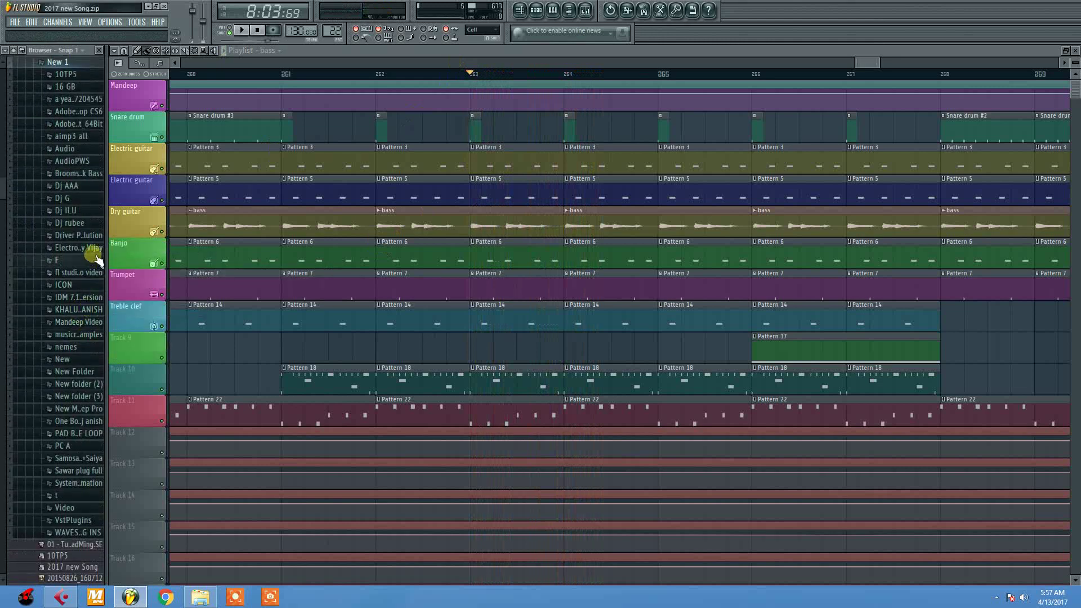
{"action": "left_click", "coordinate": [94, 261]}
{"action": "left_click", "coordinate": [87, 309]}
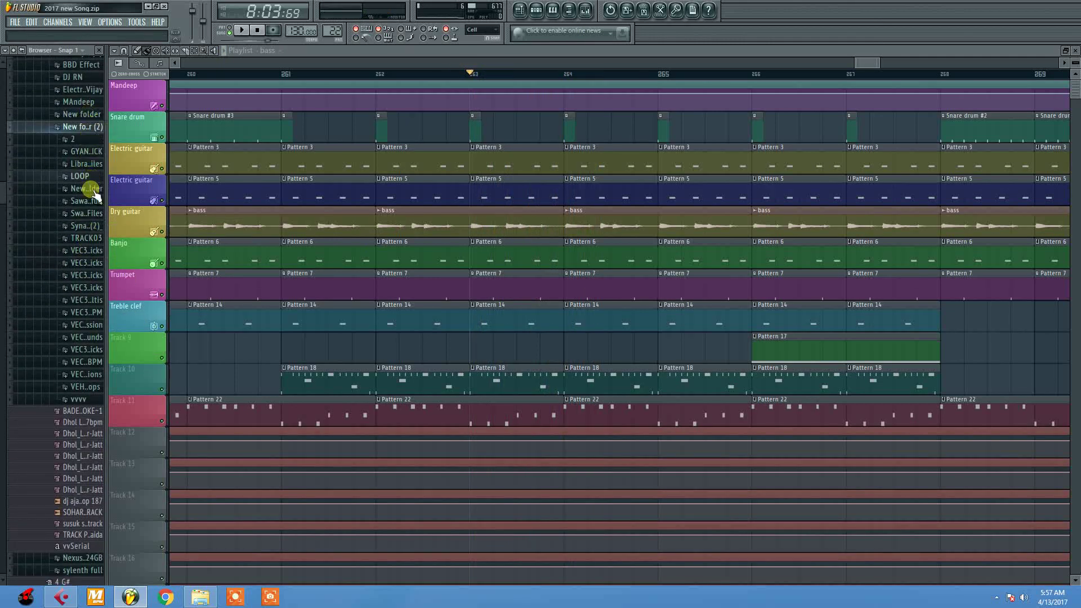
{"action": "left_click", "coordinate": [92, 191]}
{"action": "left_click", "coordinate": [84, 203]}
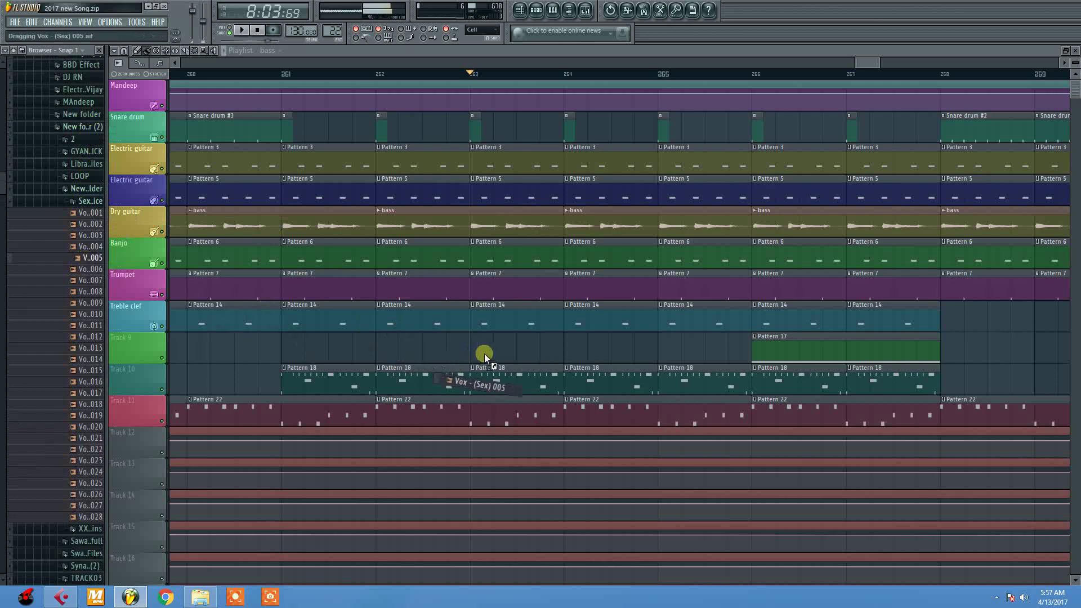
- Place the Vox - (Sex) 005 sample on Track 9 at bar 263 and close its channel settings
{"action": "left_click_drag", "start_coordinate": [477, 354], "coordinate": [501, 352]}
{"action": "left_click", "coordinate": [533, 357]}
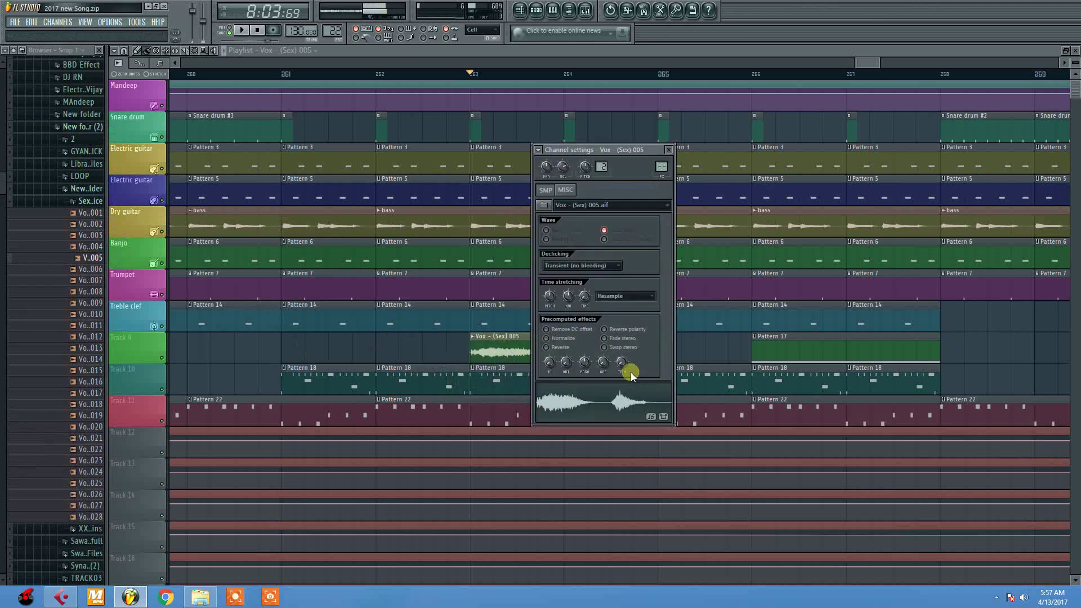
{"action": "left_click", "coordinate": [669, 150]}
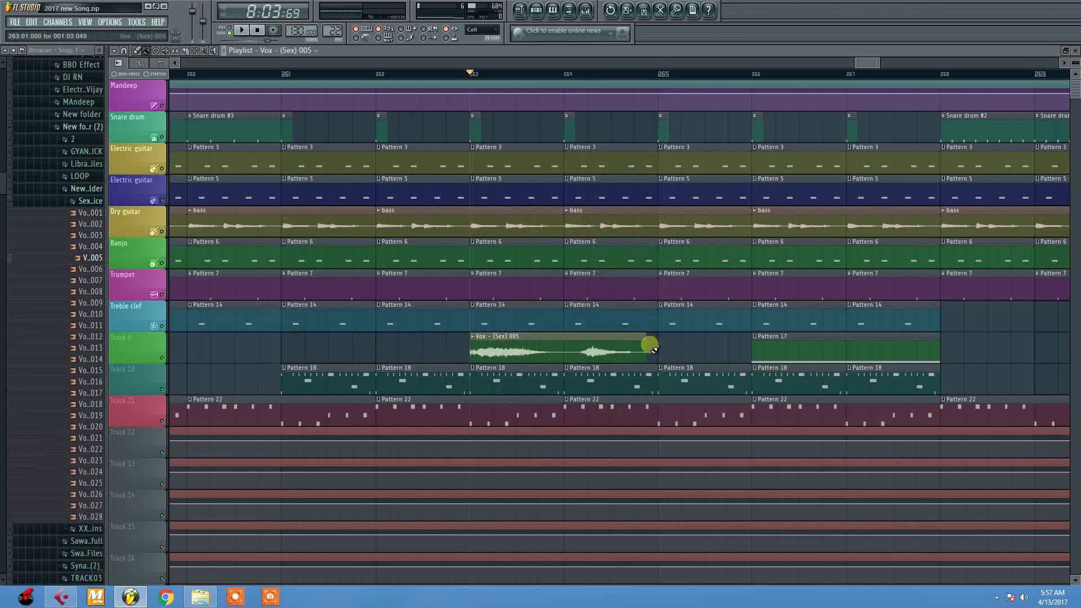
- Trim the new Vox clip on Track 9 to about 3.5 beats and play the song from bar 263
{"action": "left_click_drag", "start_coordinate": [565, 361], "coordinate": [531, 353]}
{"action": "key", "text": "space"}
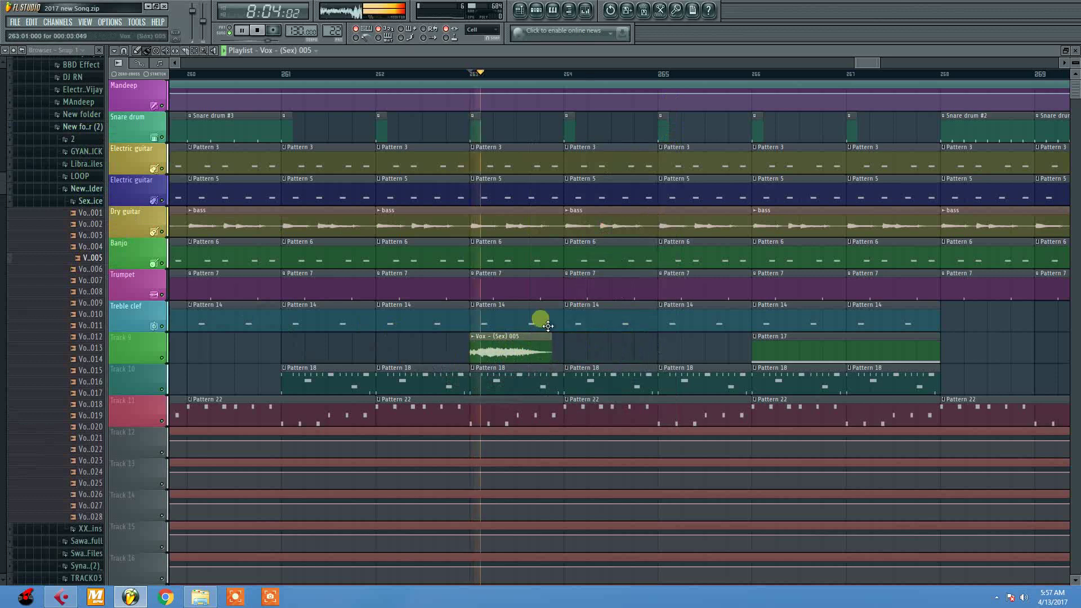
{"action": "left_click", "coordinate": [15, 51]}
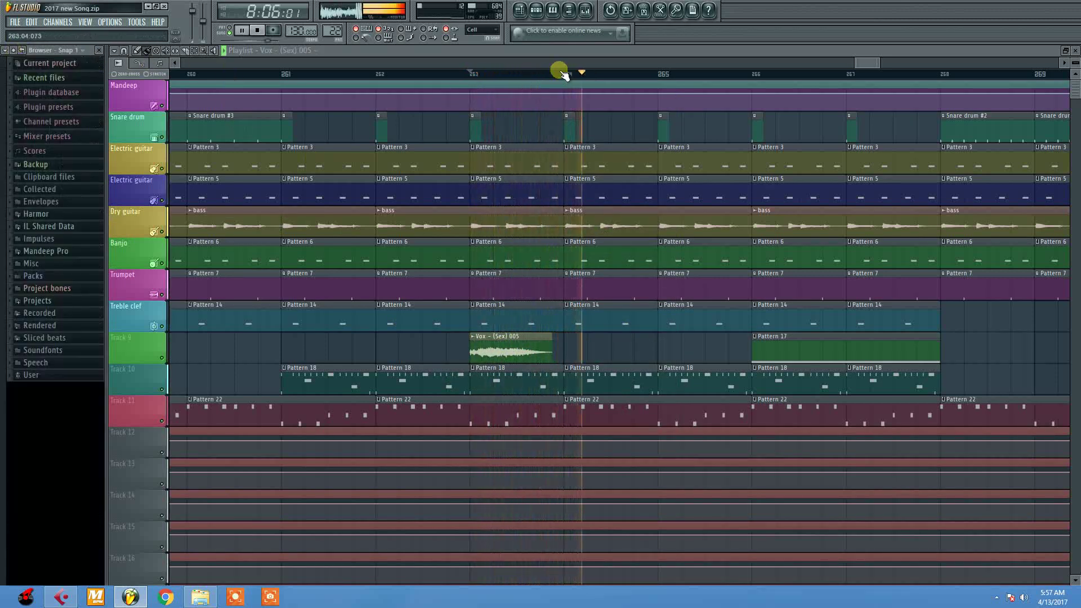
- Follow the playback through the arrangement from about bar 264 to bar 285
{"action": "scroll", "coordinate": [569, 76], "scroll_direction": "down", "scroll_amount": 2}
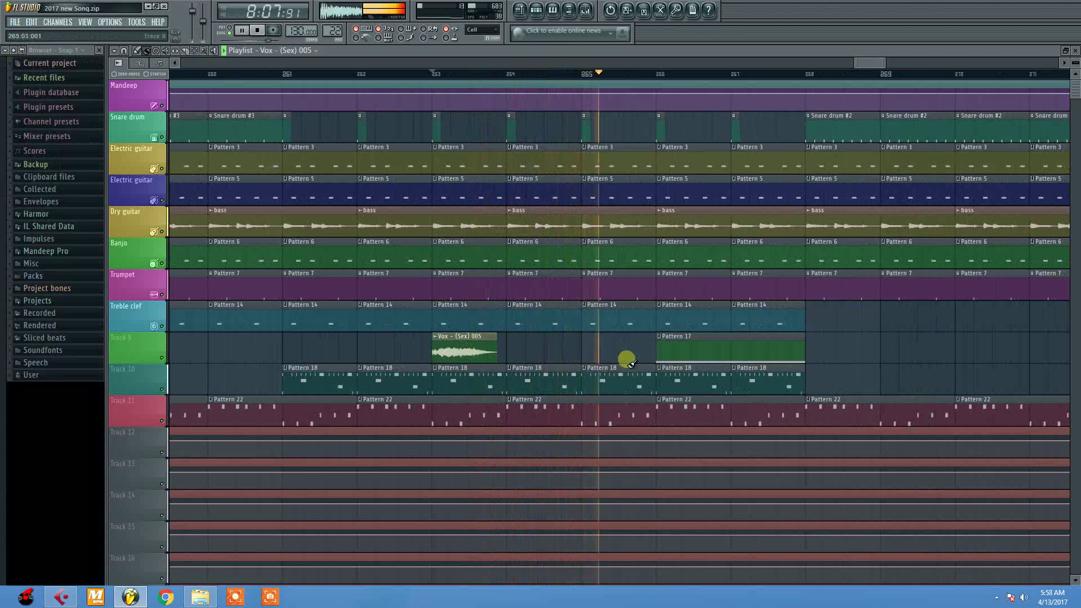
{"action": "left_click_drag", "start_coordinate": [891, 348], "coordinate": [839, 349]}
{"action": "right_click", "coordinate": [840, 349]}
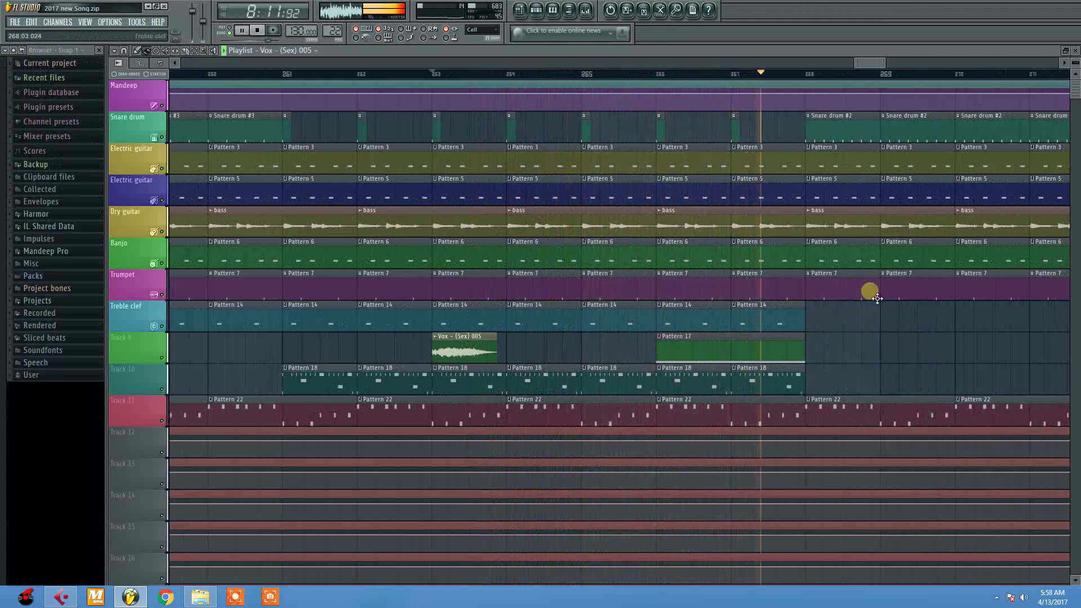
{"action": "left_click_drag", "start_coordinate": [888, 60], "coordinate": [896, 97]}
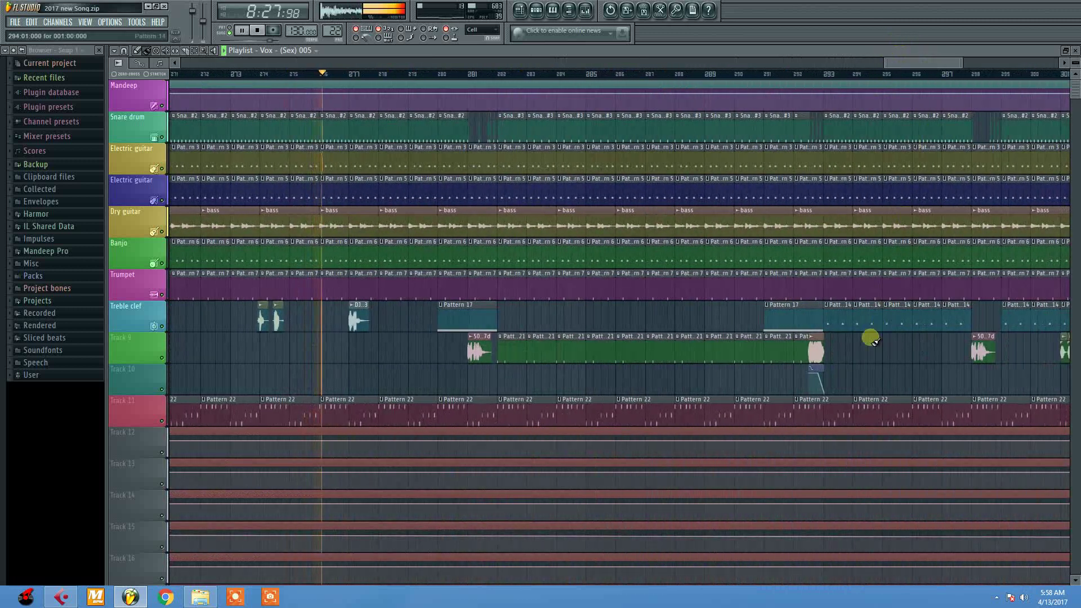
{"action": "mouse_move", "coordinate": [940, 66]}
{"action": "left_mouse_down"}
{"action": "mouse_move", "coordinate": [953, 109]}
{"action": "mouse_move", "coordinate": [929, 48]}
{"action": "mouse_move", "coordinate": [916, 559]}
{"action": "mouse_move", "coordinate": [940, 66]}
{"action": "left_mouse_up"}
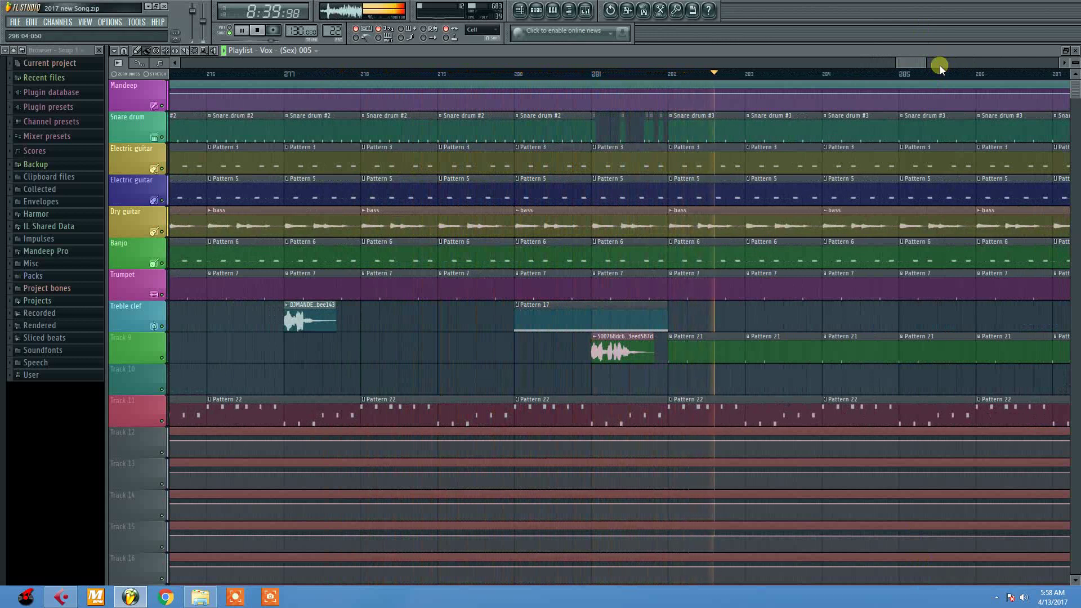
{"action": "left_click_drag", "start_coordinate": [898, 64], "coordinate": [792, 33]}
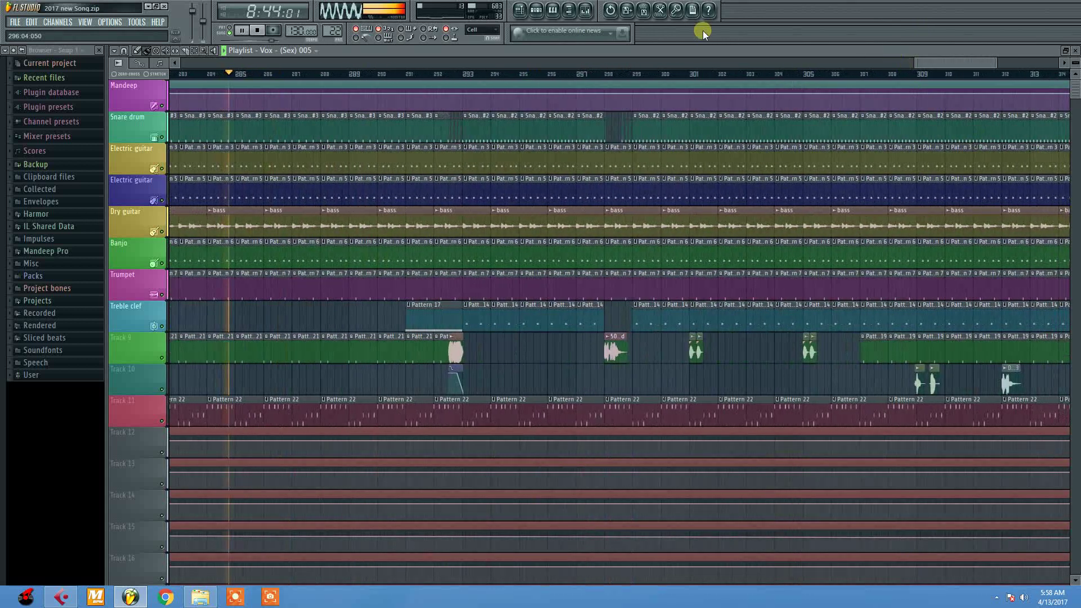
- Check the volume control options of the first channel, AUD-20161217-WA0001, in the channel rack
{"action": "left_click", "coordinate": [585, 10]}
{"action": "left_click", "coordinate": [586, 10]}
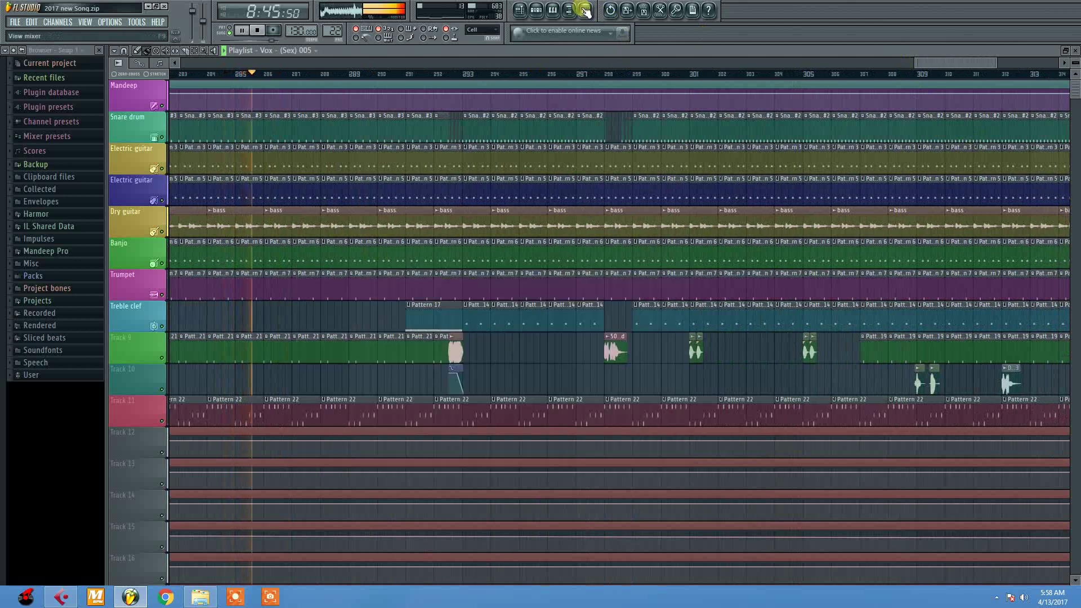
{"action": "left_click", "coordinate": [539, 10]}
{"action": "scroll", "coordinate": [240, 254], "scroll_direction": "up", "scroll_amount": 4}
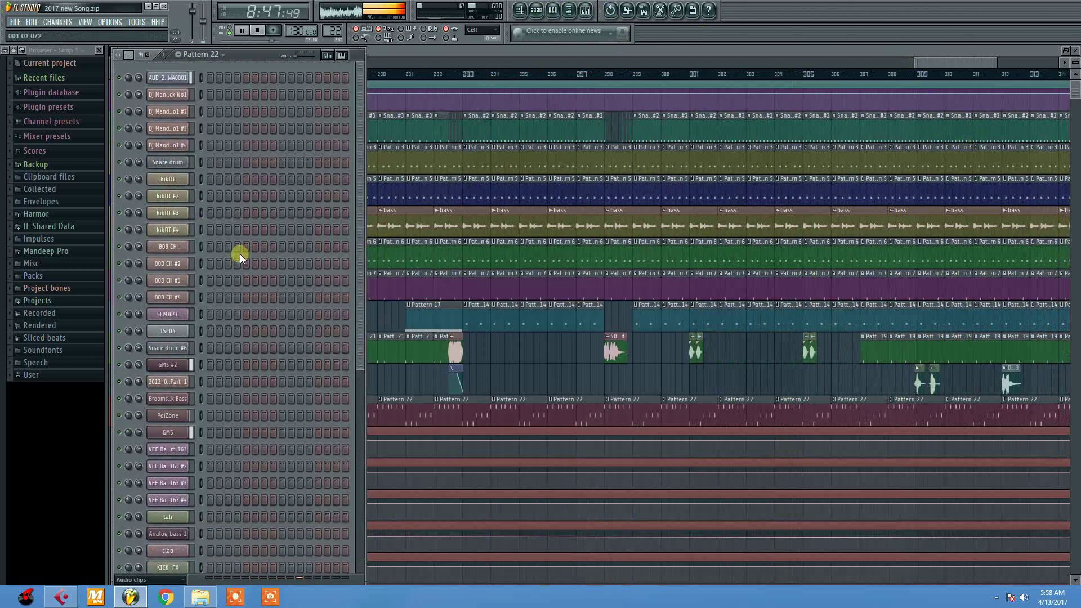
{"action": "right_click", "coordinate": [139, 77]}
{"action": "left_click", "coordinate": [157, 84]}
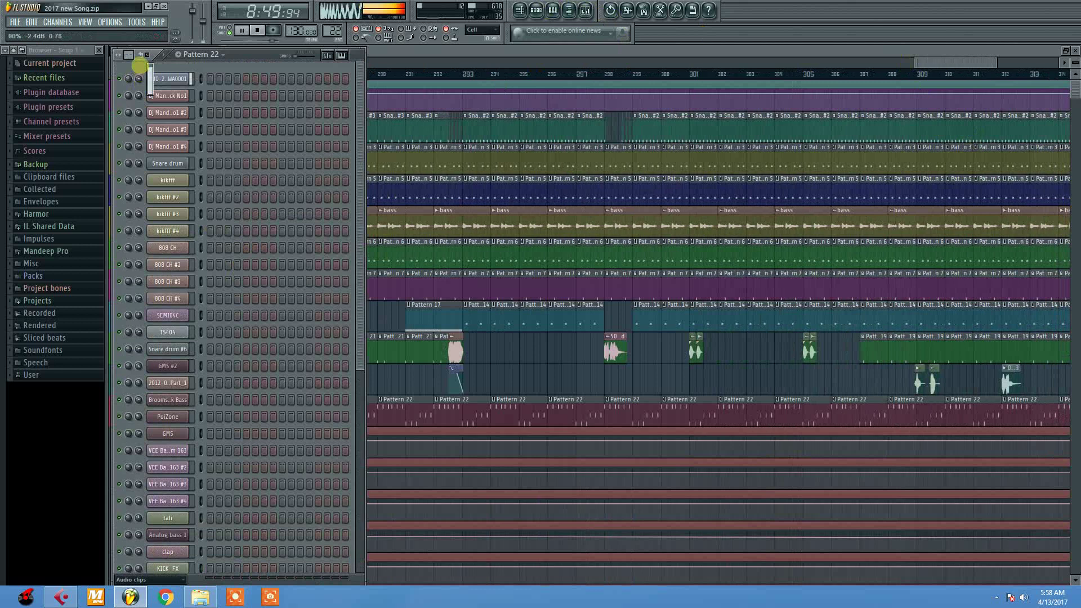
{"action": "right_click", "coordinate": [141, 82]}
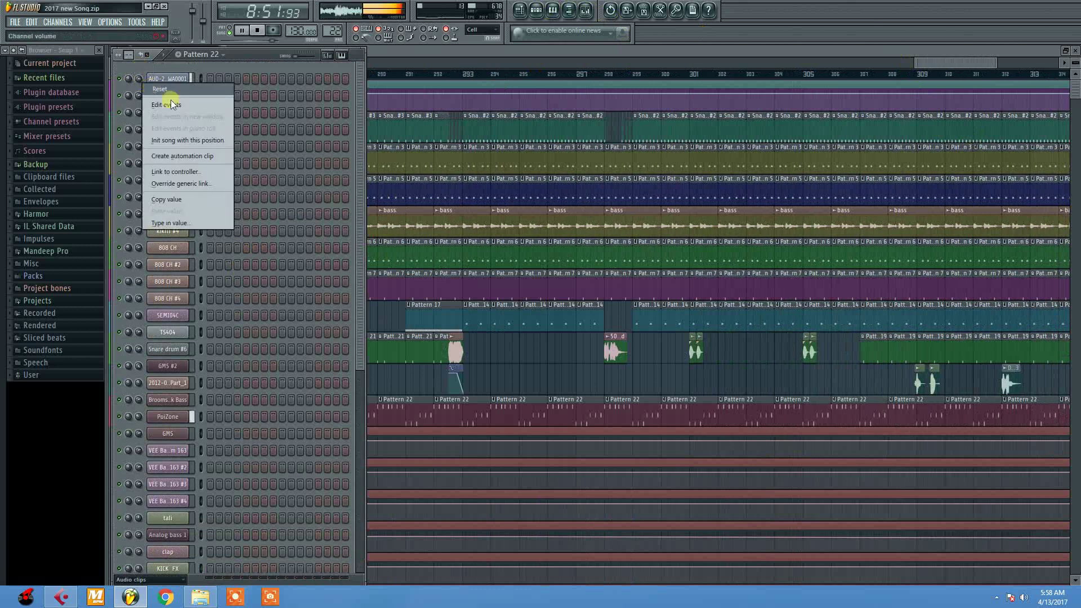
{"action": "left_click", "coordinate": [510, 342]}
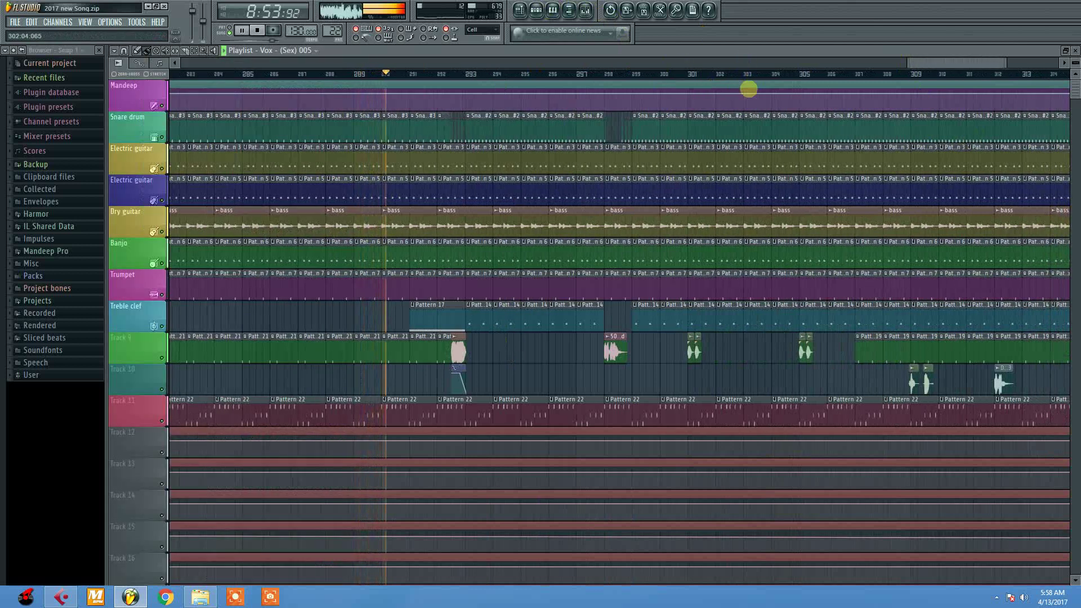
- Examine the channel volume envelopes stacked below the song clips, from Track 12 down to about Track 39
{"action": "scroll", "coordinate": [744, 67], "scroll_direction": "down", "scroll_amount": 2}
{"action": "scroll", "coordinate": [744, 68], "scroll_direction": "up", "scroll_amount": 4}
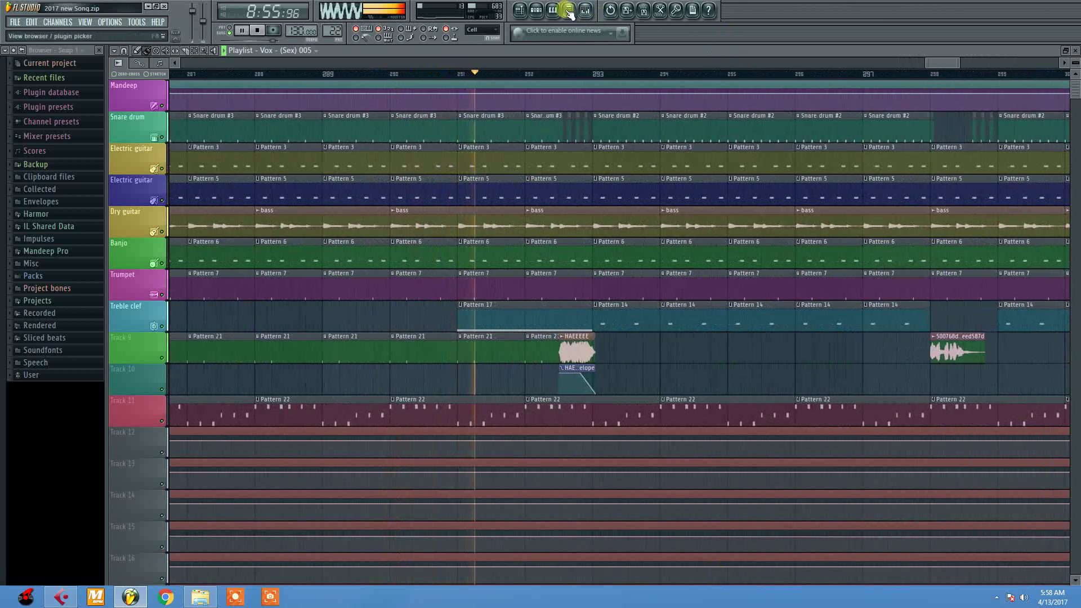
{"action": "left_click", "coordinate": [536, 10]}
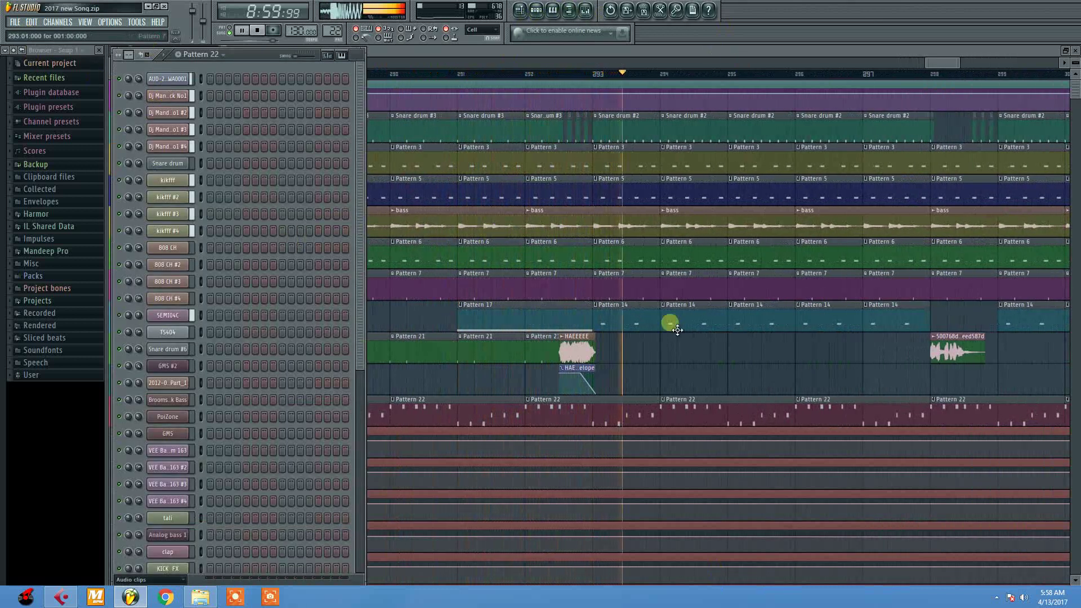
{"action": "left_click", "coordinate": [691, 371]}
{"action": "scroll", "coordinate": [691, 370], "scroll_direction": "down", "scroll_amount": 6}
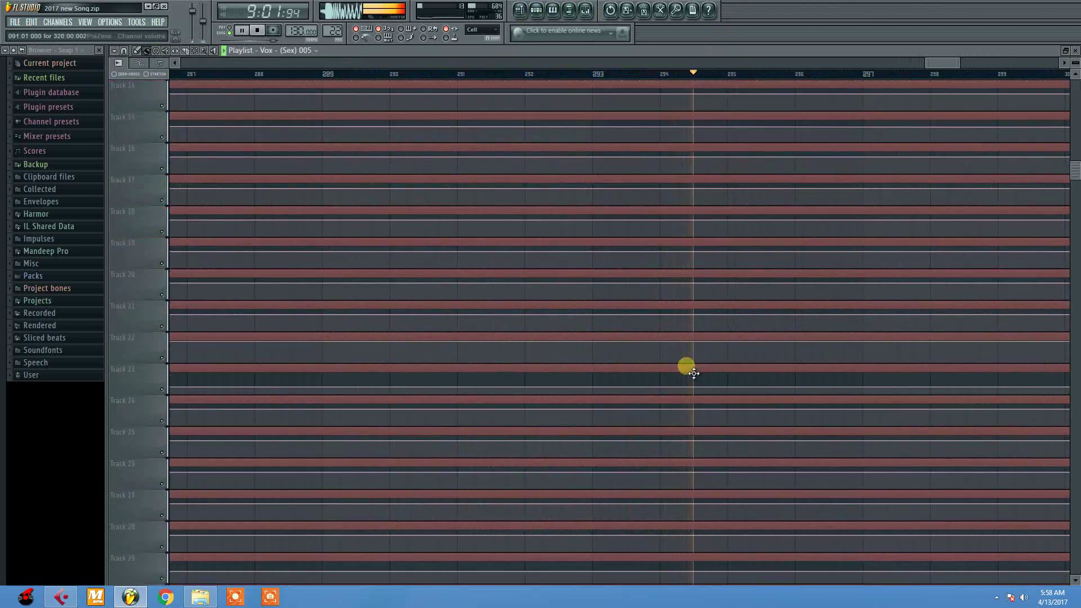
{"action": "scroll", "coordinate": [694, 374], "scroll_direction": "down", "scroll_amount": 2}
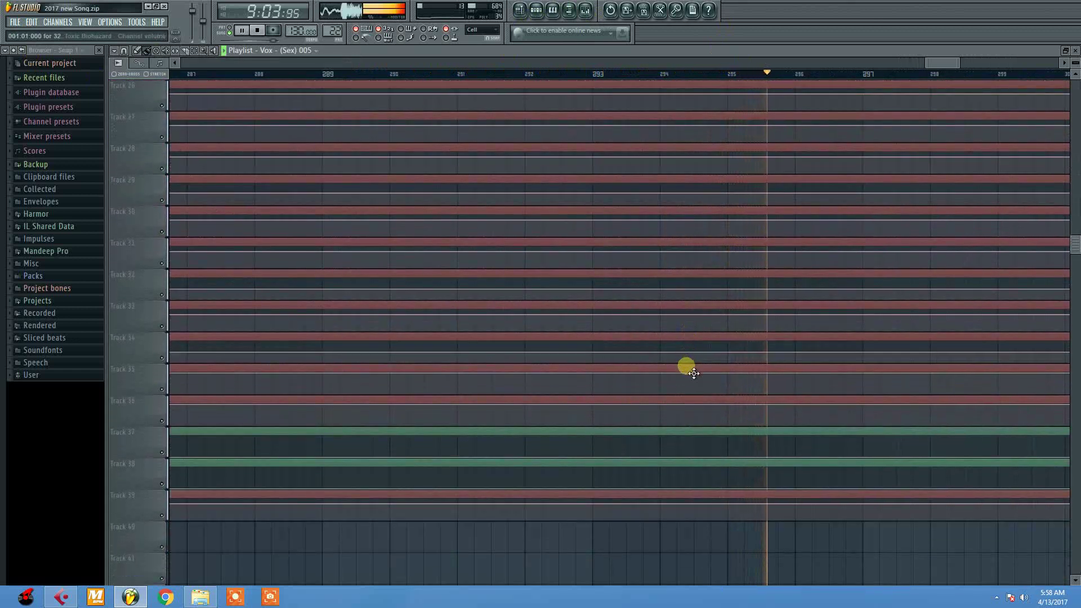
{"action": "scroll", "coordinate": [692, 369], "scroll_direction": "up", "scroll_amount": 2}
{"action": "left_click_drag", "start_coordinate": [648, 63], "coordinate": [610, 267]}
{"action": "scroll", "coordinate": [743, 106], "scroll_direction": "up", "scroll_amount": 2}
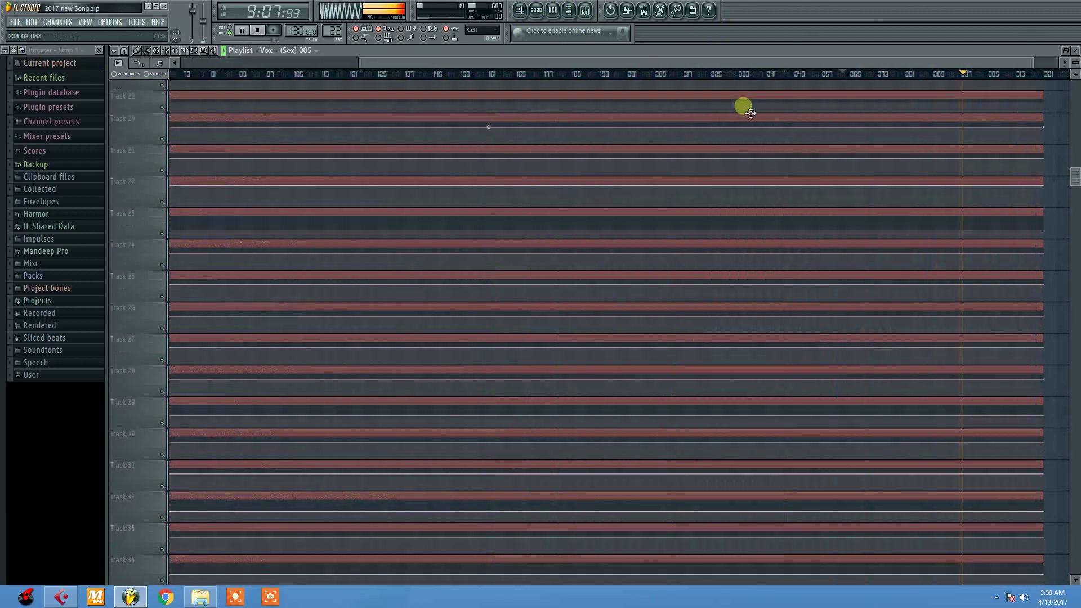
{"action": "scroll", "coordinate": [751, 113], "scroll_direction": "up", "scroll_amount": 7}
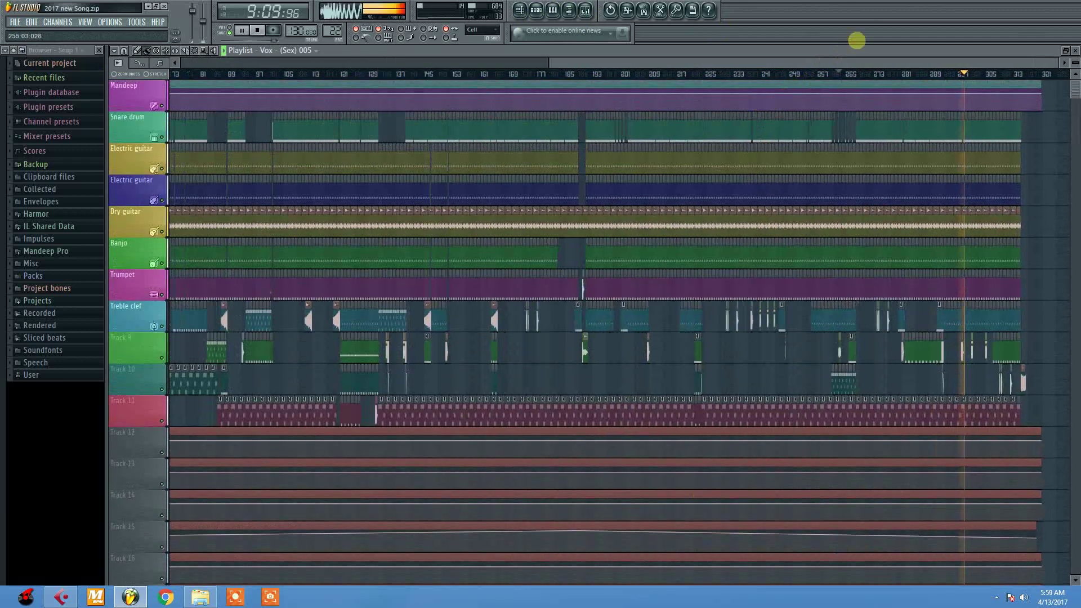
- Follow the playback through the closing section of the arrangement, inspect its end around bar 315 and stop the playback
{"action": "scroll", "coordinate": [874, 562], "scroll_direction": "up", "scroll_amount": 4, "text": "ctrl"}
{"action": "left_click", "coordinate": [537, 11]}
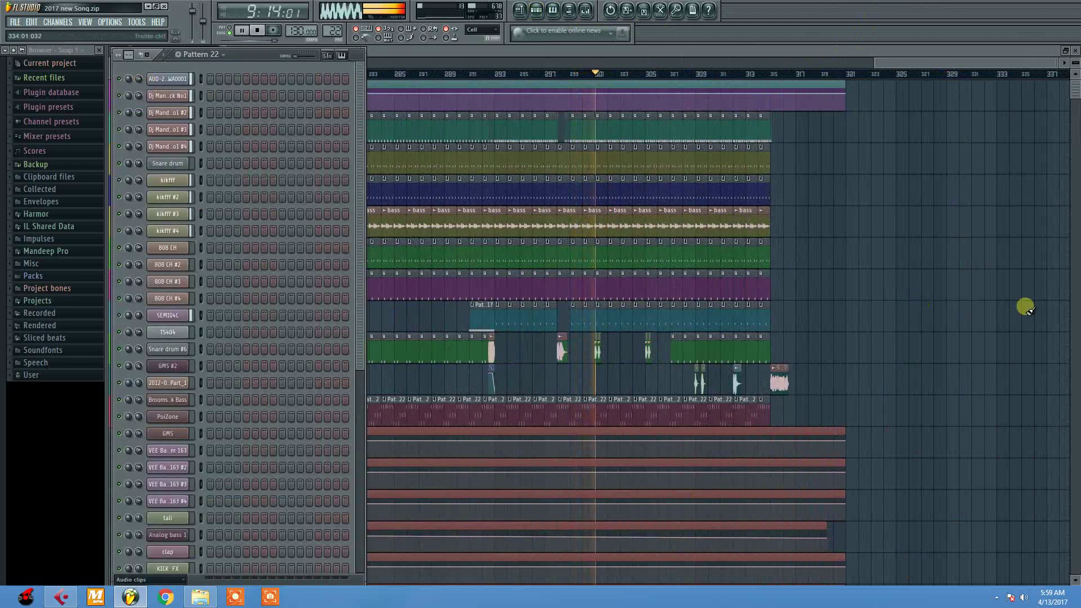
{"action": "key", "text": "F6"}
{"action": "mouse_move", "coordinate": [882, 57]}
{"action": "left_mouse_down"}
{"action": "mouse_move", "coordinate": [912, 581]}
{"action": "mouse_move", "coordinate": [880, 62]}
{"action": "left_mouse_up"}
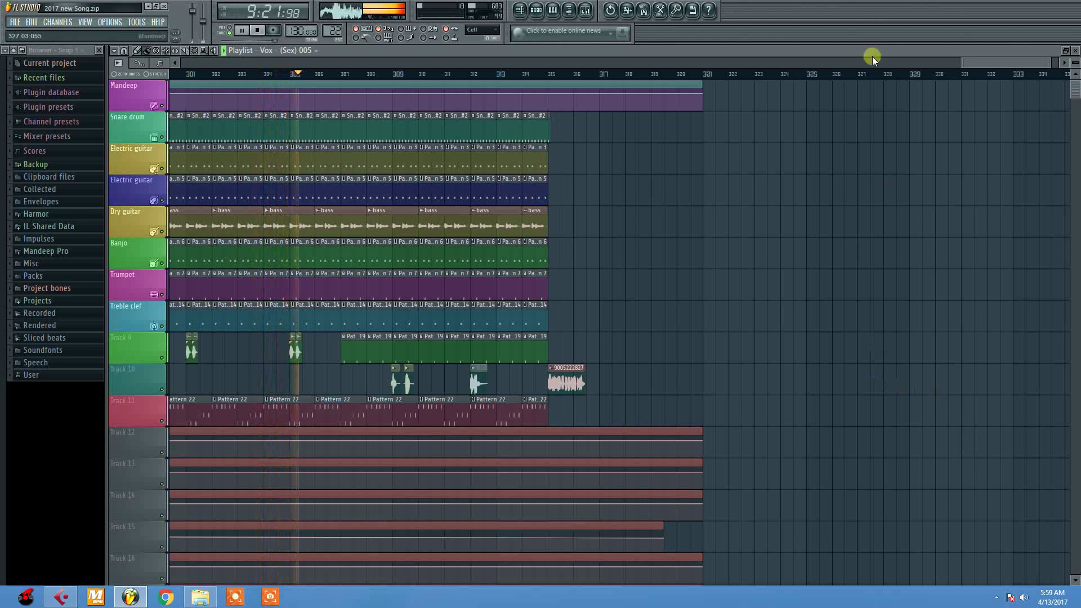
{"action": "scroll", "coordinate": [871, 62], "scroll_direction": "up", "scroll_amount": 3}
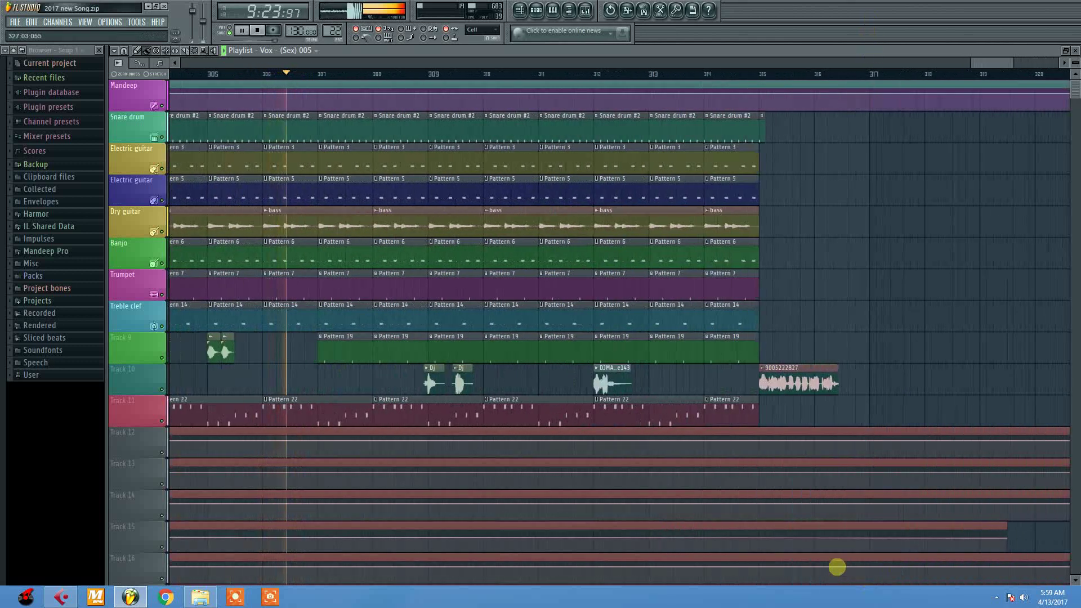
{"action": "scroll", "coordinate": [837, 567], "scroll_direction": "up", "scroll_amount": 2}
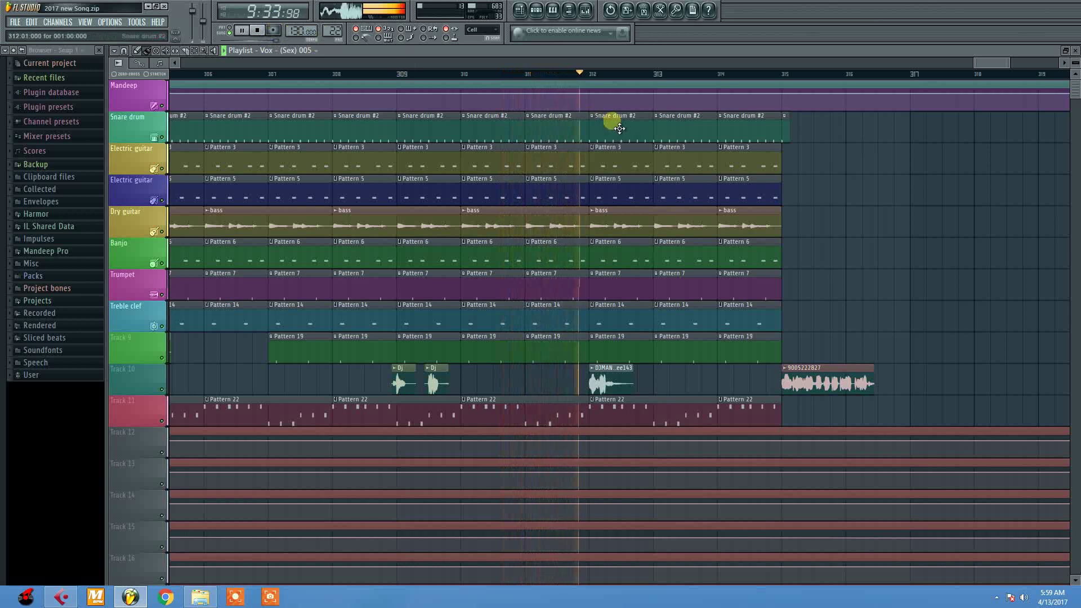
{"action": "left_click_drag", "start_coordinate": [806, 67], "coordinate": [842, 51]}
{"action": "scroll", "coordinate": [843, 46], "scroll_direction": "up", "scroll_amount": 1}
{"action": "scroll", "coordinate": [841, 36], "scroll_direction": "down", "scroll_amount": 3}
{"action": "left_click_drag", "start_coordinate": [853, 65], "coordinate": [857, 68]}
{"action": "key", "text": "space"}
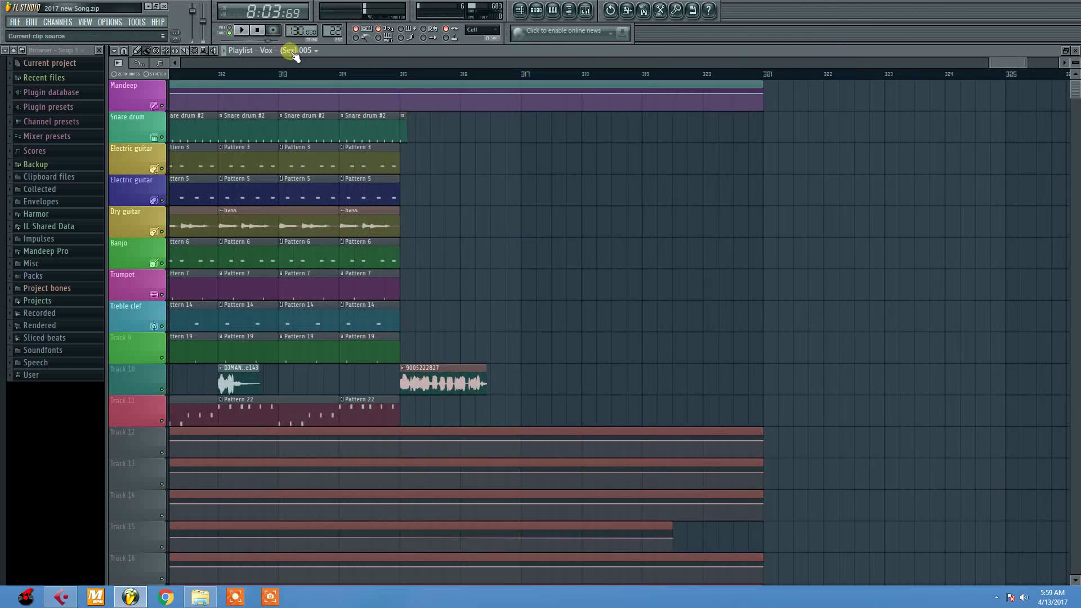
- Review the arrangement from its end back to the opening bars of the song
{"action": "scroll", "coordinate": [777, 176], "scroll_direction": "down", "scroll_amount": 10}
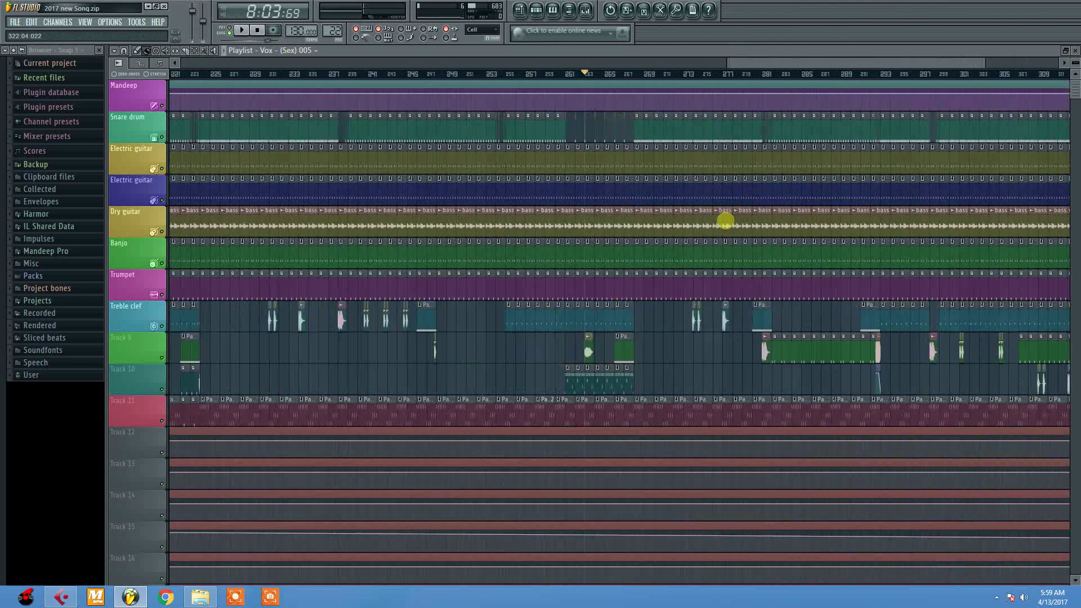
{"action": "scroll", "coordinate": [603, 299], "scroll_direction": "up", "scroll_amount": 8}
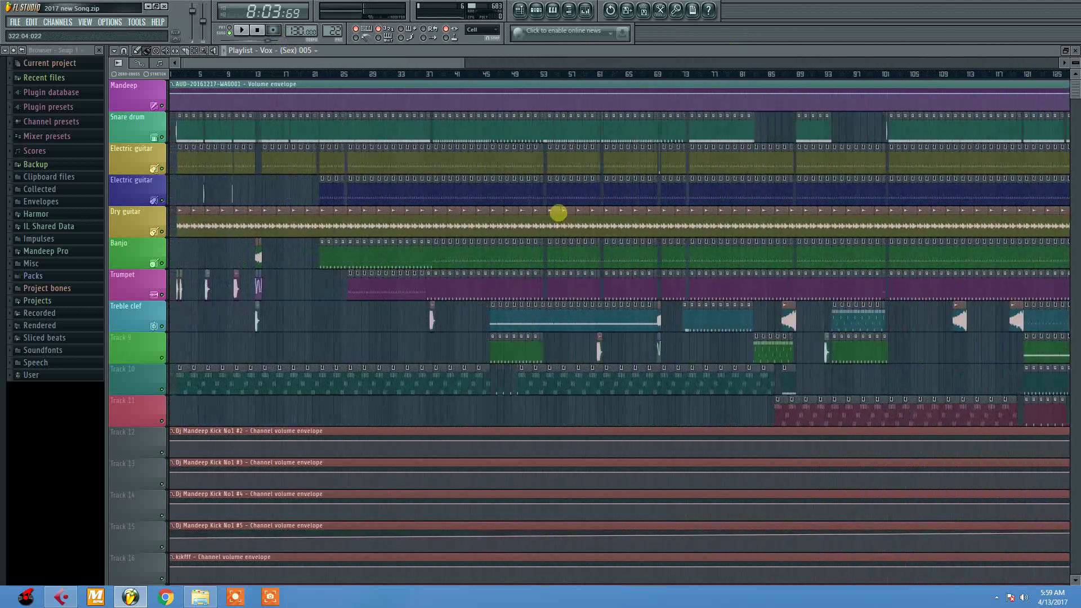
{"action": "scroll", "coordinate": [476, 133], "scroll_direction": "up", "scroll_amount": 5}
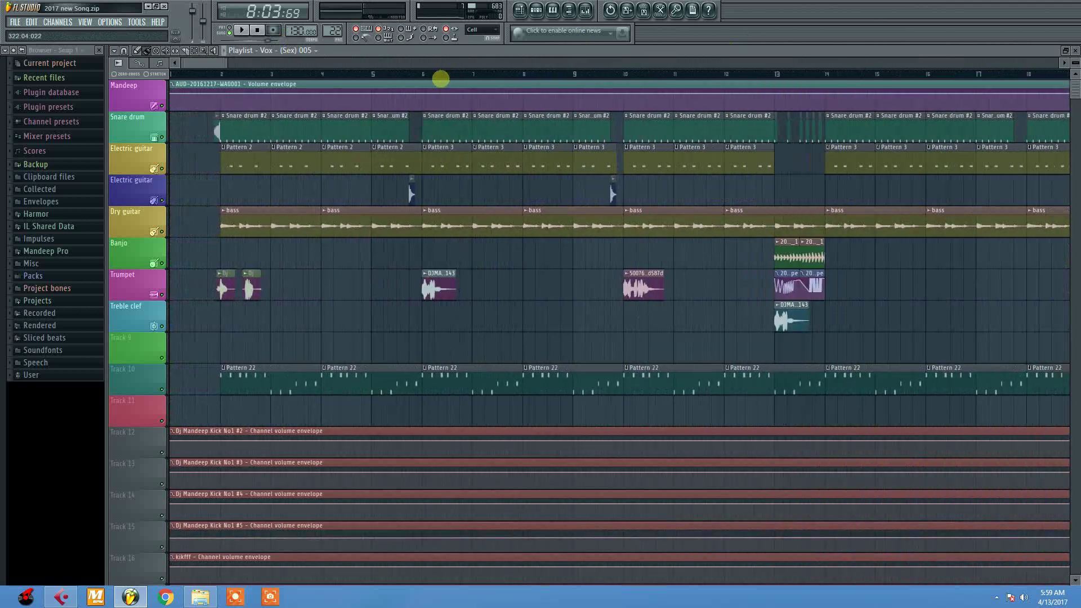
{"action": "scroll", "coordinate": [440, 79], "scroll_direction": "up", "scroll_amount": 4}
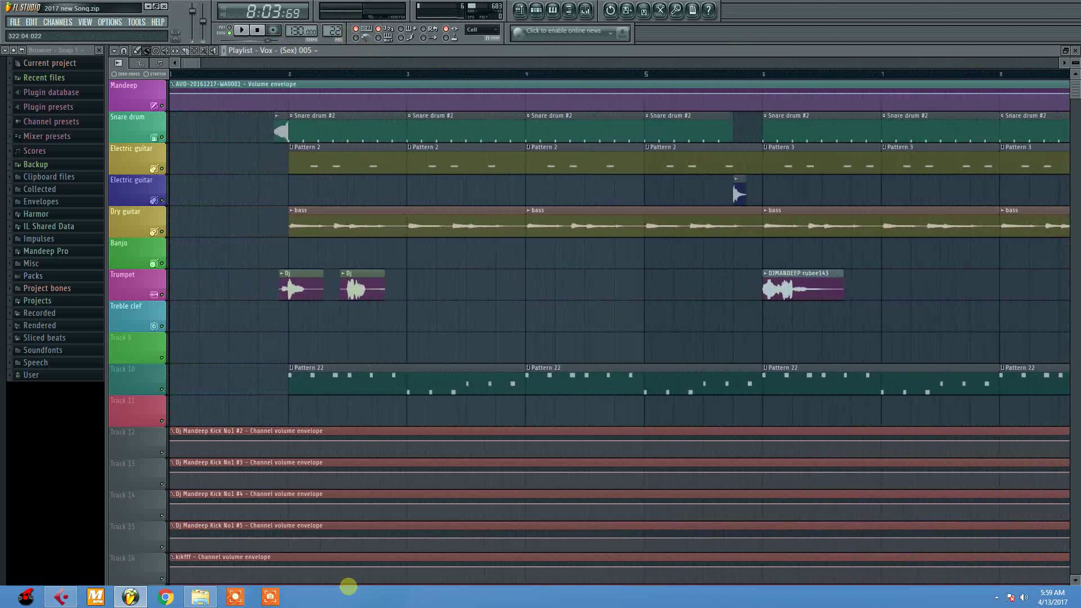
- Look through the project's patterns in the Project Picker and select Pattern 22
{"action": "scroll", "coordinate": [367, 89], "scroll_direction": "down", "scroll_amount": 6}
{"action": "scroll", "coordinate": [375, 197], "scroll_direction": "down", "scroll_amount": 4}
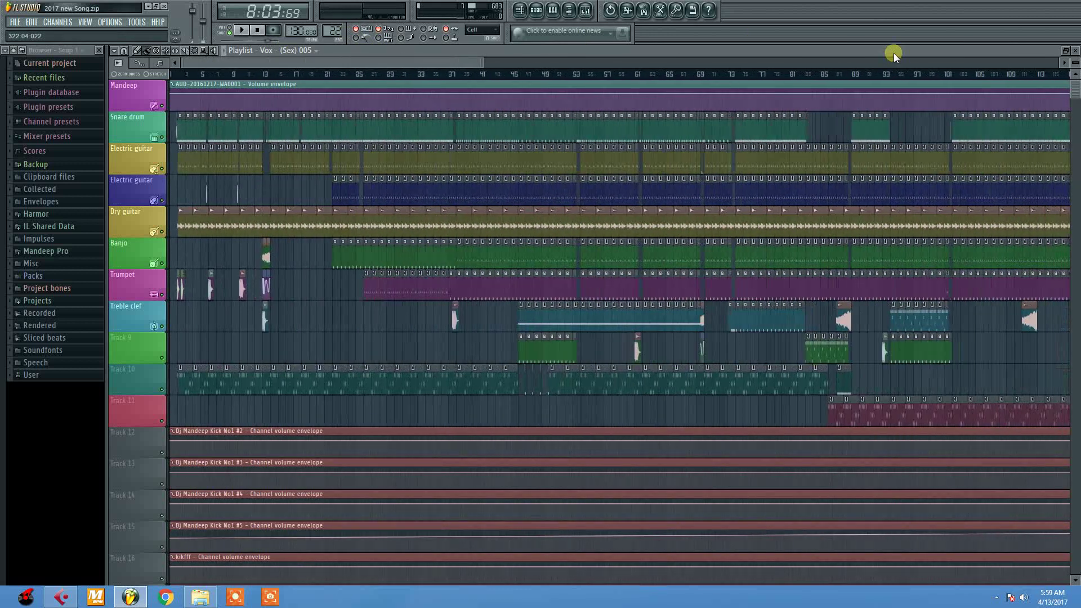
{"action": "left_click", "coordinate": [314, 49]}
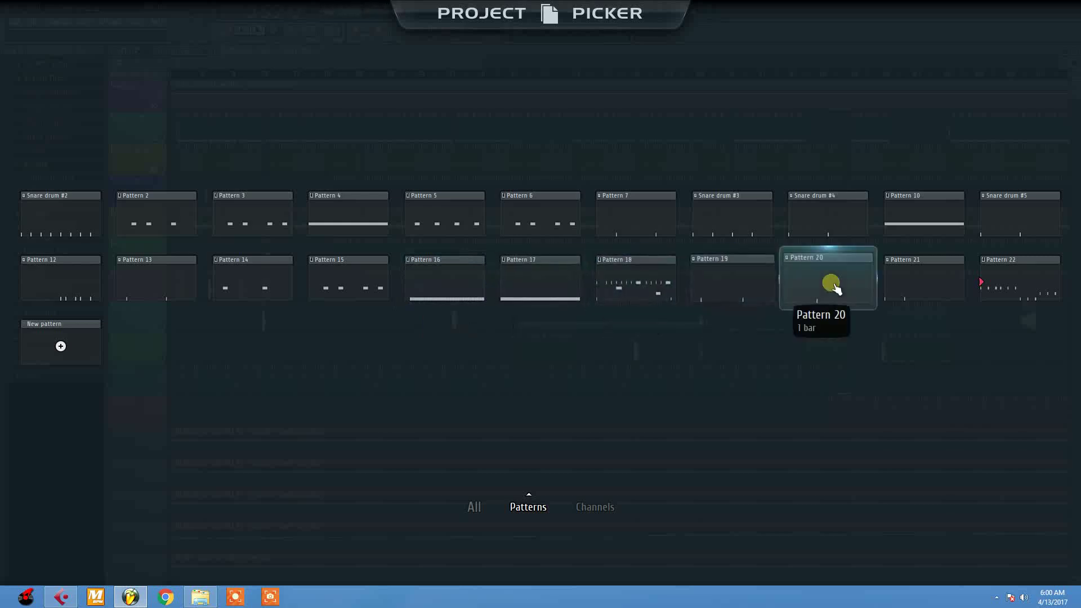
{"action": "left_click", "coordinate": [1020, 291]}
- Look over all the project's channels in the Project Picker and return to the playlist
{"action": "left_click", "coordinate": [300, 52]}
{"action": "left_click", "coordinate": [596, 508]}
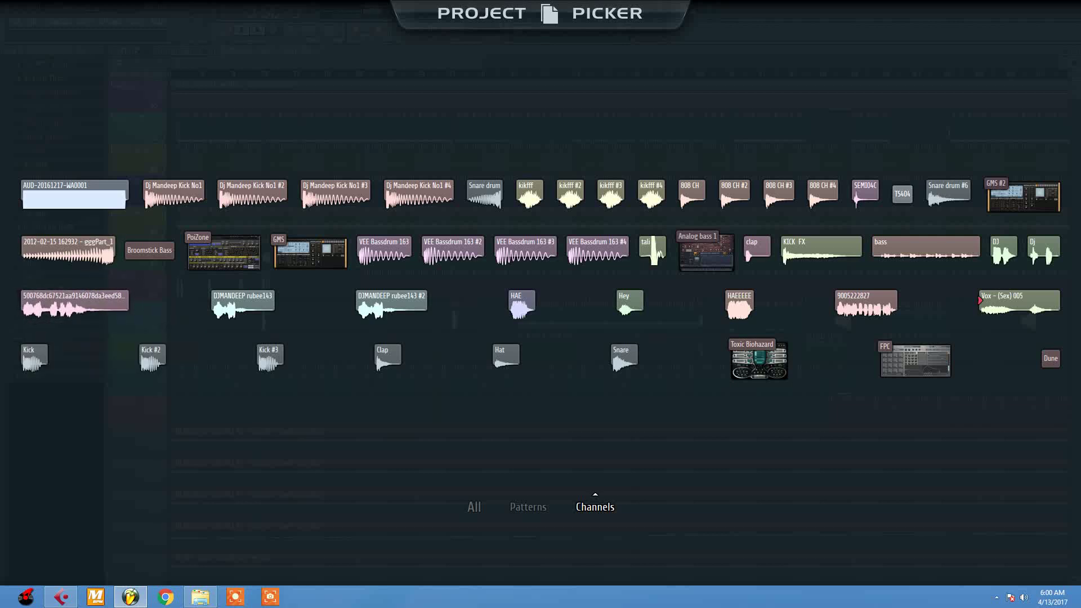
{"action": "key", "text": "Escape"}
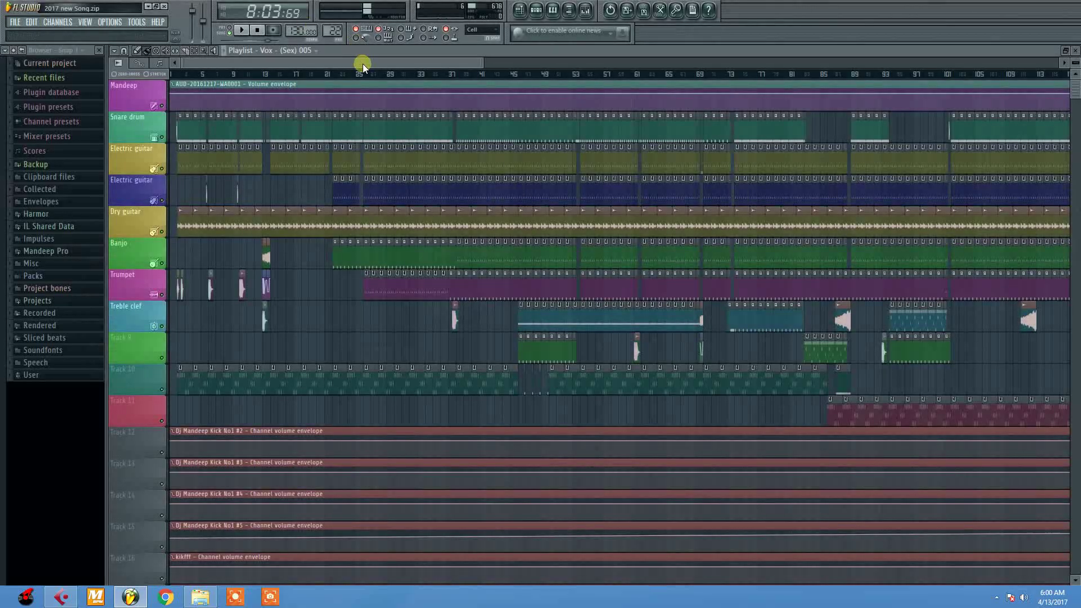
- Review the whole song arrangement in the playlist at once and show the hidden system tray icons
{"action": "key", "text": "space"}
{"action": "scroll", "coordinate": [359, 124], "scroll_direction": "down", "scroll_amount": 8}
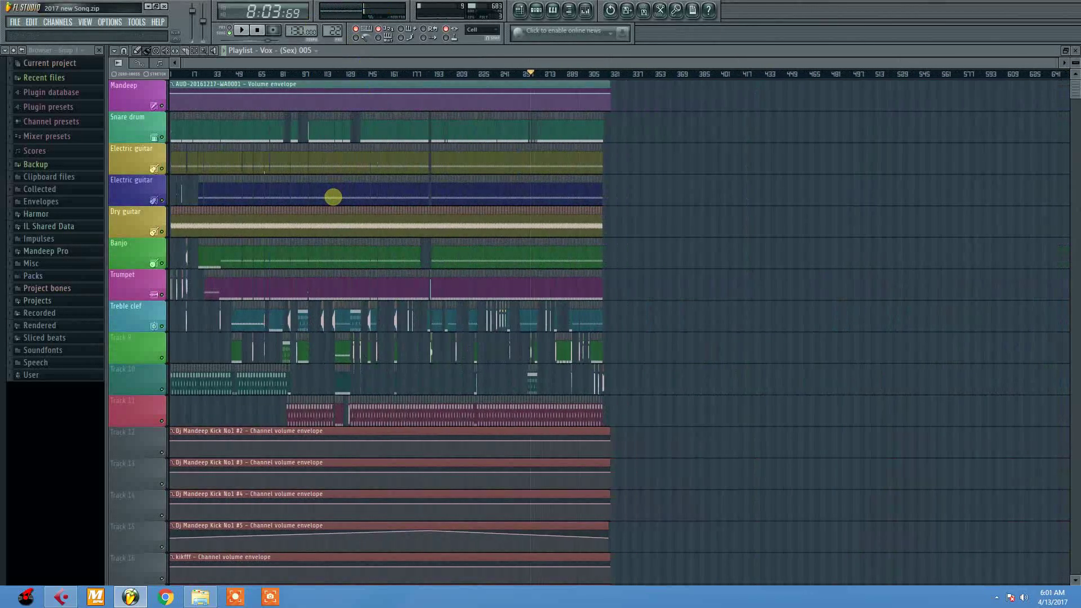
{"action": "left_click", "coordinate": [995, 598]}
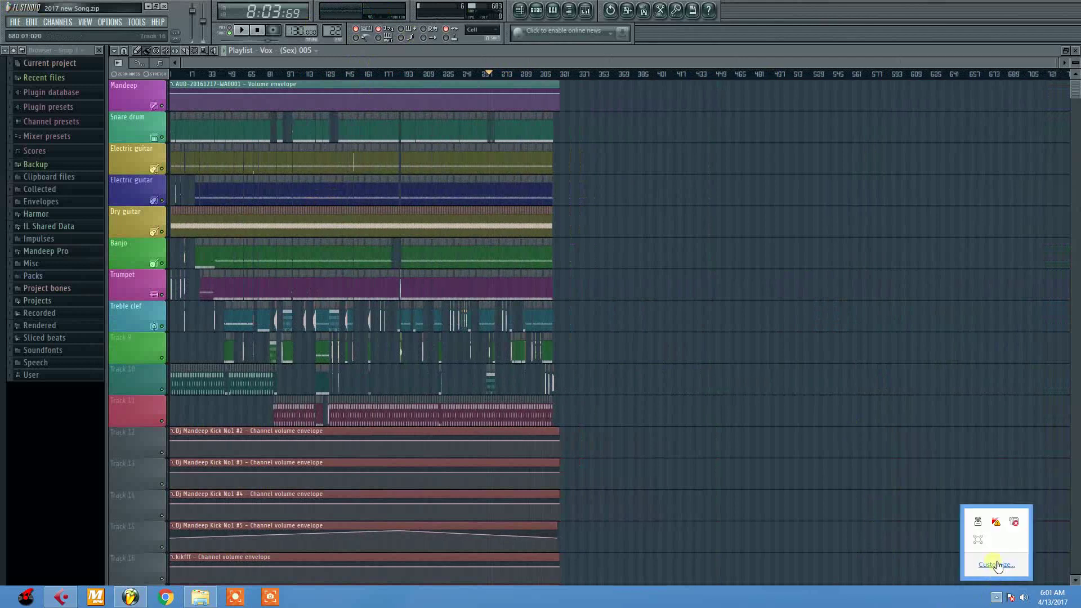